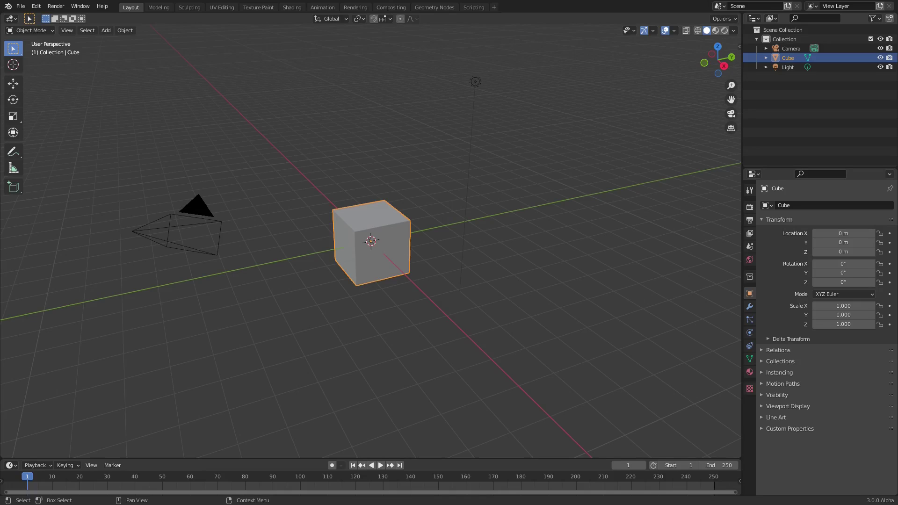
# Delete the default cube and add a UV sphere at the scene origin
pyautogui.press('Delete')
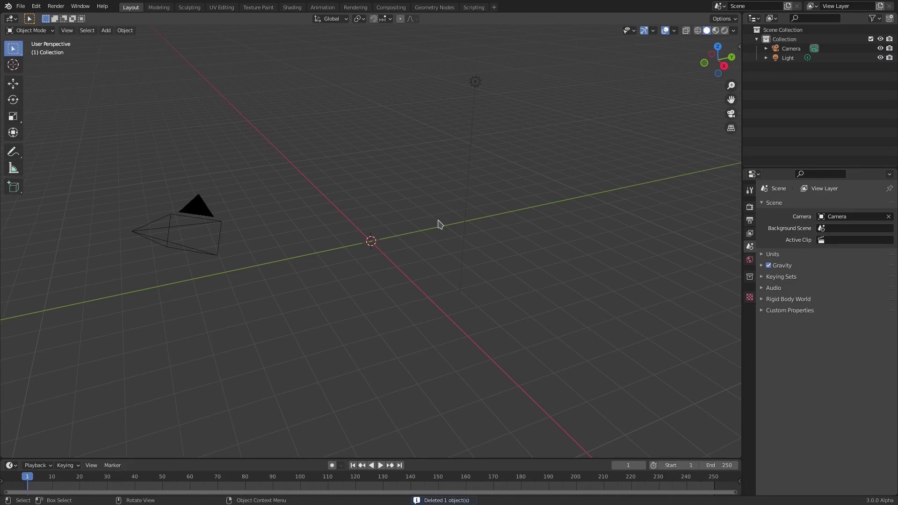
pyautogui.click(476, 81)
pyautogui.moveTo(443, 152); pyautogui.dragTo(509, 148, button='middle')
pyautogui.hotkey('shift', 'a')
pyautogui.moveTo(485, 155)
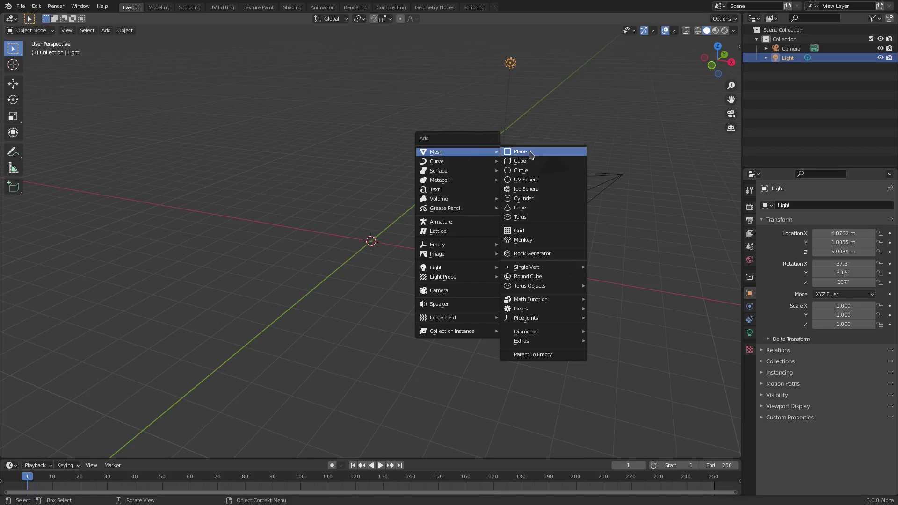
pyautogui.click(545, 180)
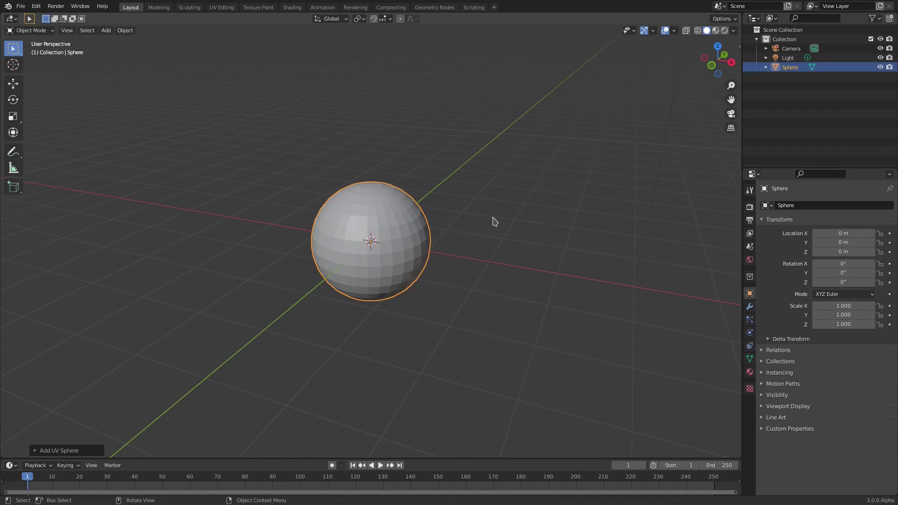
# Delete the vertices of the sphere's lower half below the equator, selecting them through the mesh in front view
pyautogui.press('KP_1')
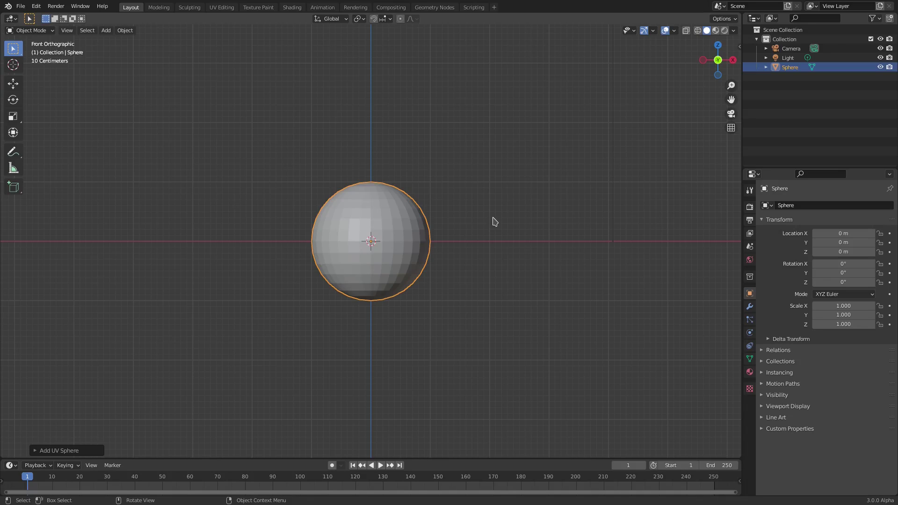
pyautogui.press('Tab')
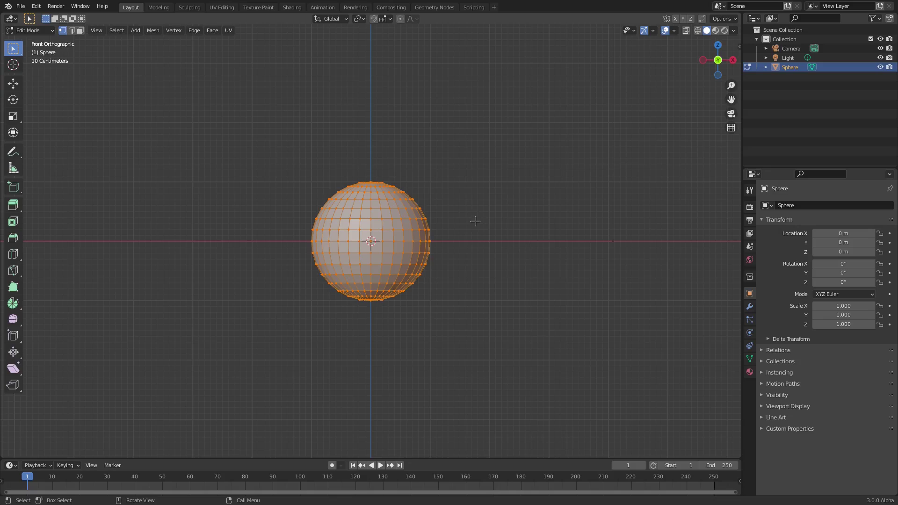
pyautogui.click(689, 32)
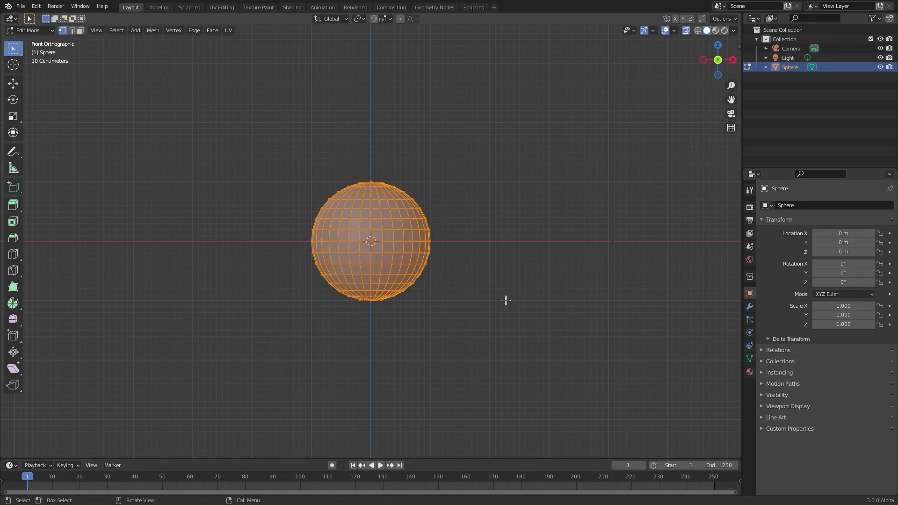
pyautogui.click(474, 330)
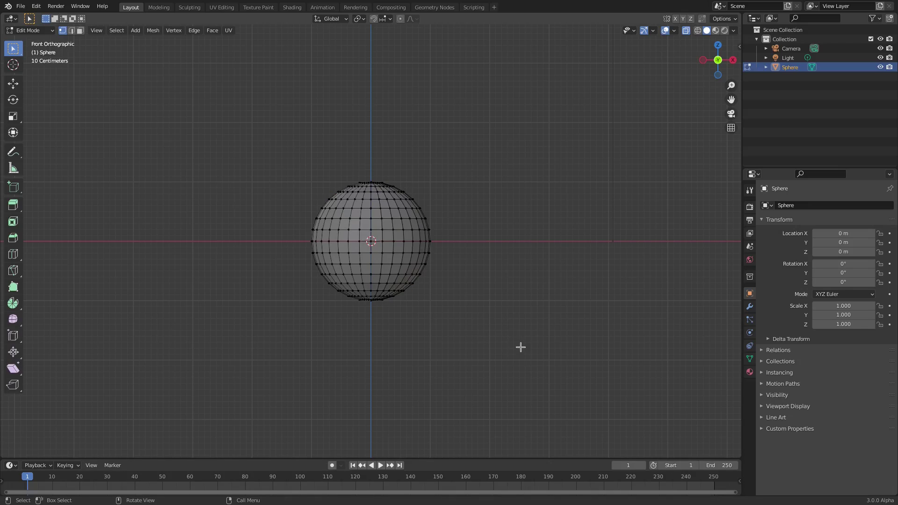
pyautogui.moveTo(529, 357); pyautogui.dragTo(266, 249)
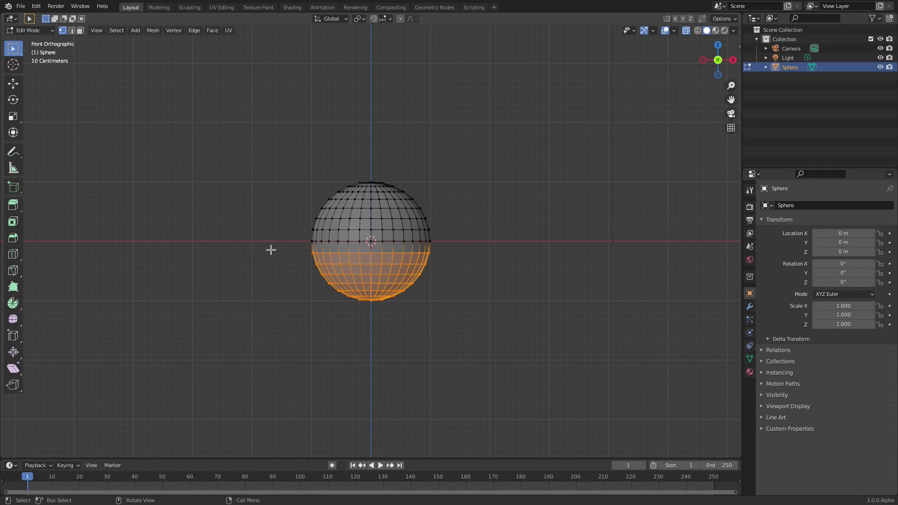
pyautogui.scroll(3, 409, 276)
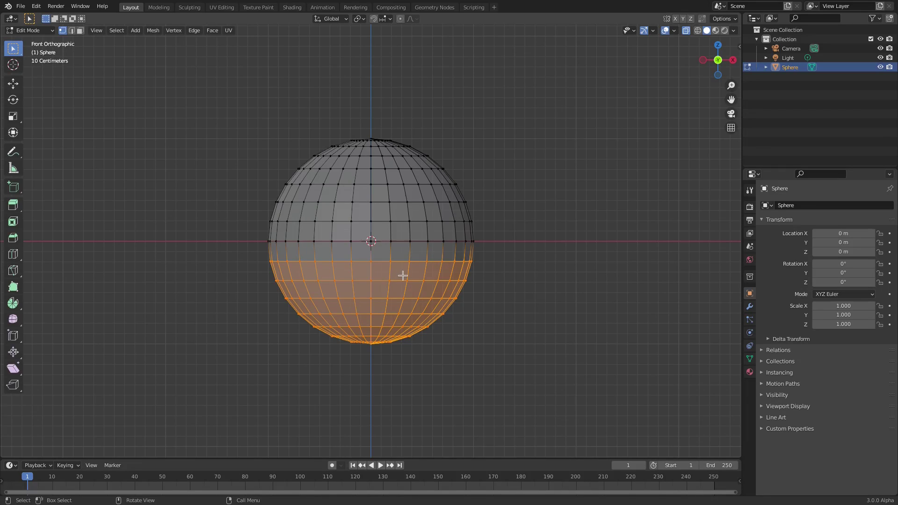
pyautogui.press('x')
pyautogui.click(392, 276)
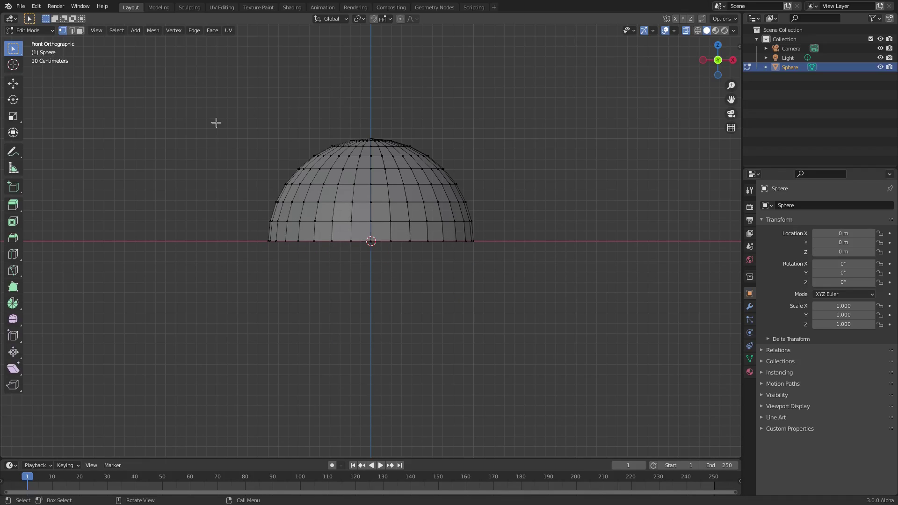
# Return the half sphere to Object Mode and turn off X-ray display
pyautogui.press('Tab')
pyautogui.moveTo(503, 227); pyautogui.dragTo(439, 264, button='middle')
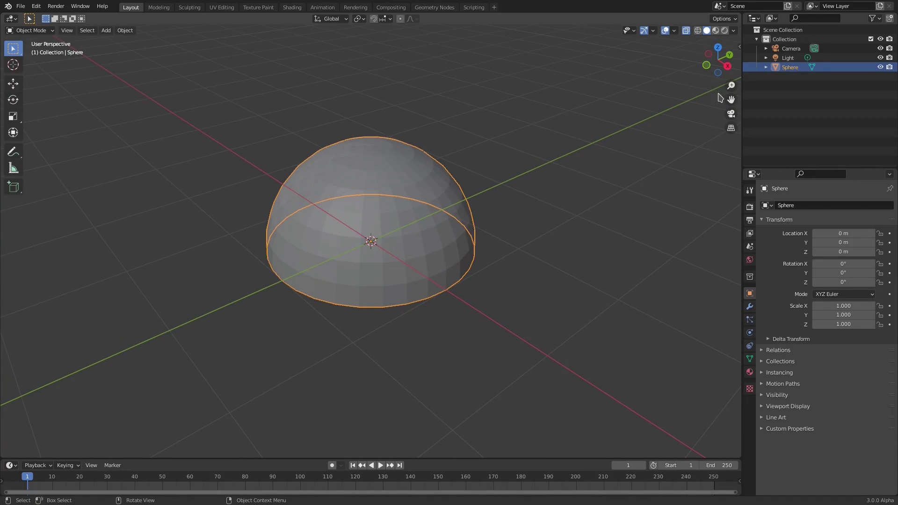
pyautogui.click(686, 31)
pyautogui.moveTo(458, 189); pyautogui.dragTo(551, 200, button='middle')
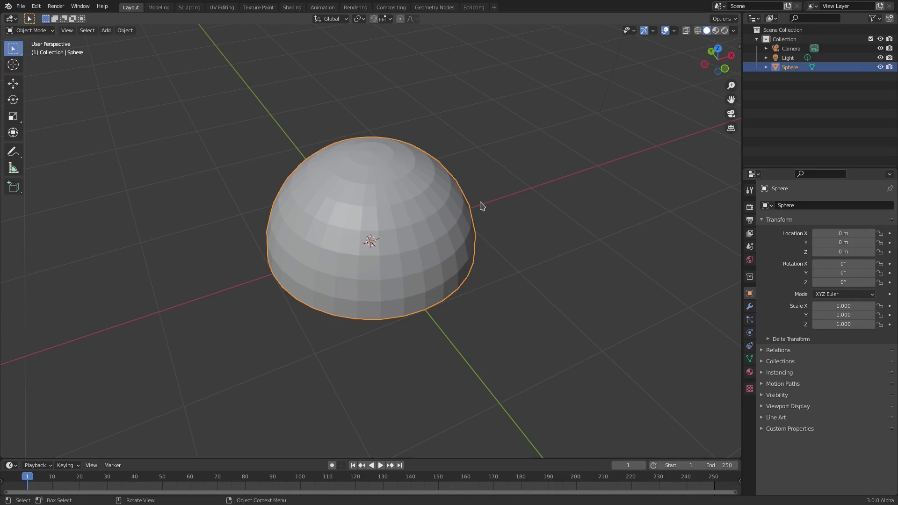
# Extrude the dome's open bottom edge loop and scale it outward by about 2.11 to form a flat brim
pyautogui.press('Tab')
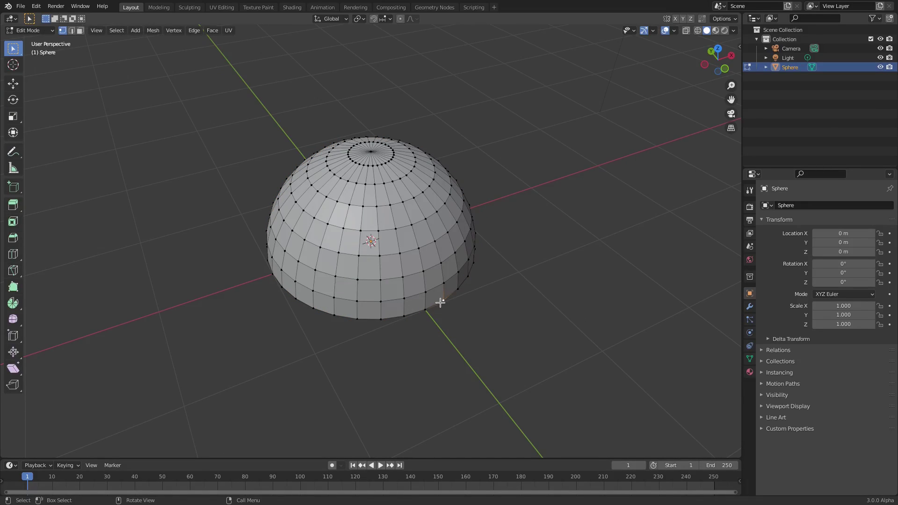
pyautogui.press('alt')
pyautogui.keyDown('alt'); pyautogui.click(389, 314); pyautogui.keyUp('alt')
pyautogui.click(404, 317)
pyautogui.keyDown('alt'); pyautogui.click(381, 318); pyautogui.keyUp('alt')
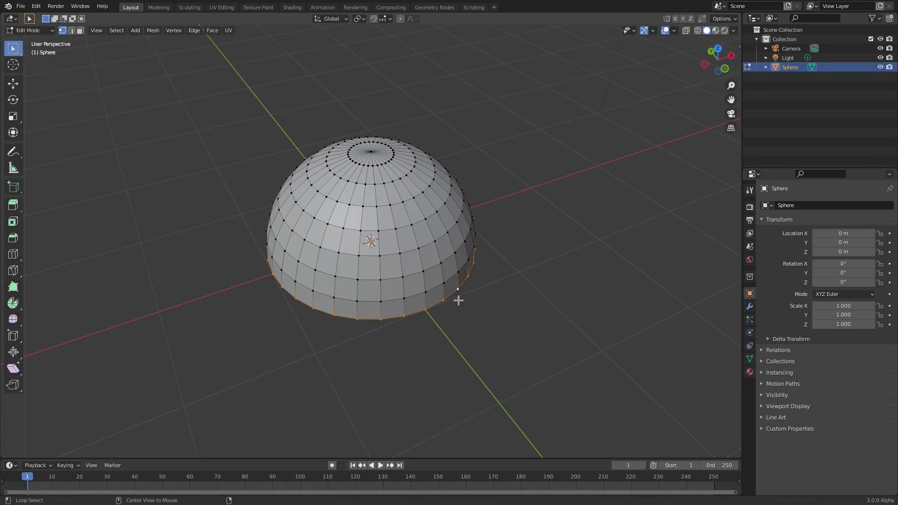
pyautogui.moveTo(457, 297); pyautogui.dragTo(427, 298, button='middle')
pyautogui.click(366, 304)
pyautogui.keyDown('alt'); pyautogui.click(338, 300); pyautogui.keyUp('alt')
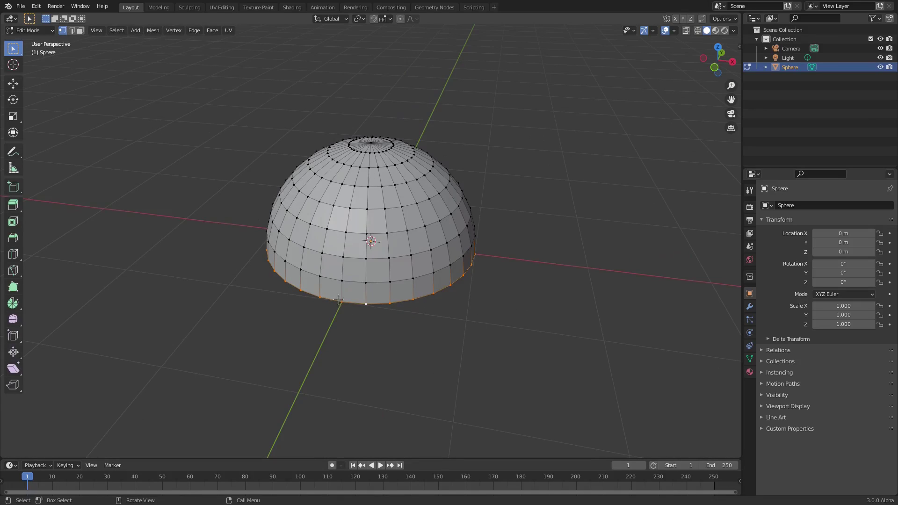
pyautogui.click(308, 294)
pyautogui.keyDown('alt'); pyautogui.click(437, 292); pyautogui.keyUp('alt')
pyautogui.moveTo(402, 321); pyautogui.dragTo(478, 206, button='middle')
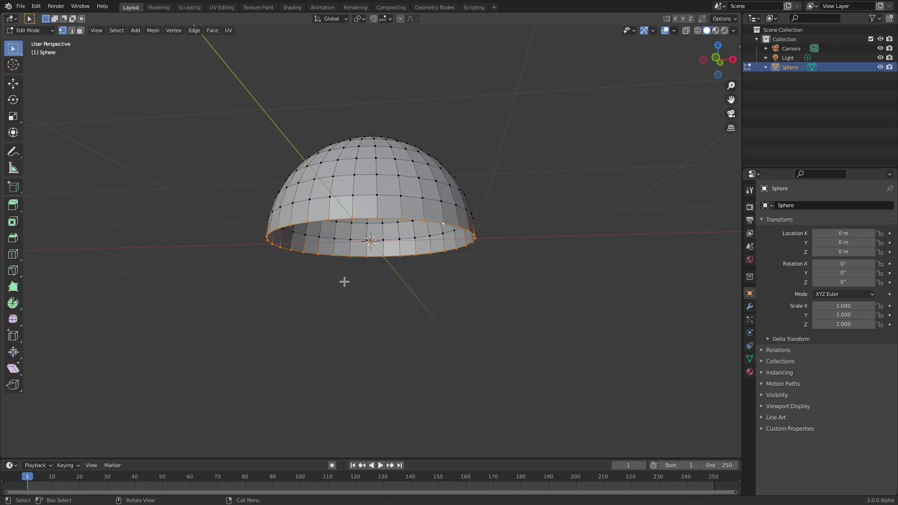
pyautogui.moveTo(492, 253); pyautogui.dragTo(489, 285, button='middle')
pyautogui.press('g')
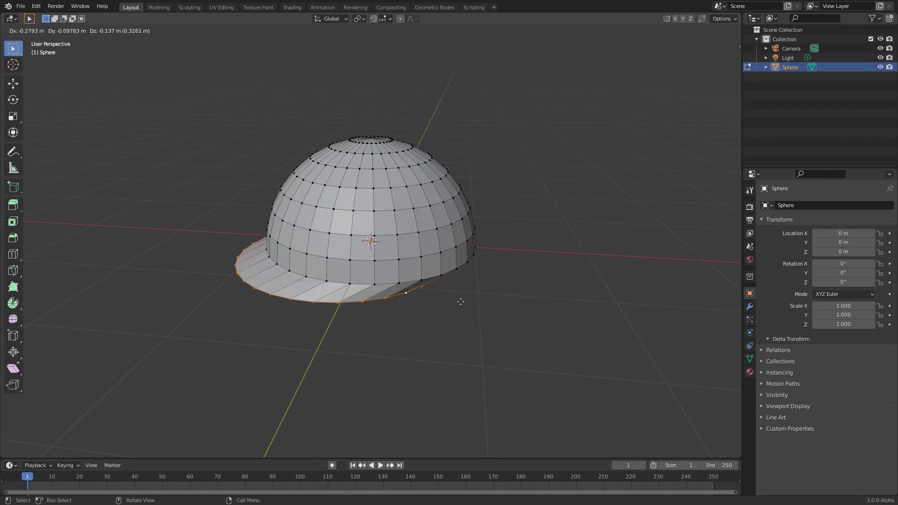
pyautogui.rightClick(488, 301)
pyautogui.press('s')
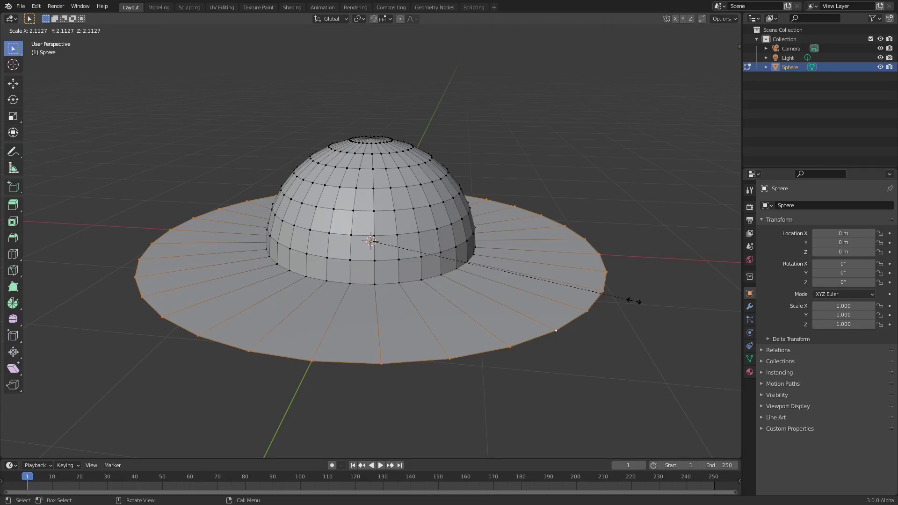
pyautogui.click(633, 299)
pyautogui.moveTo(627, 304); pyautogui.dragTo(541, 290, button='middle')
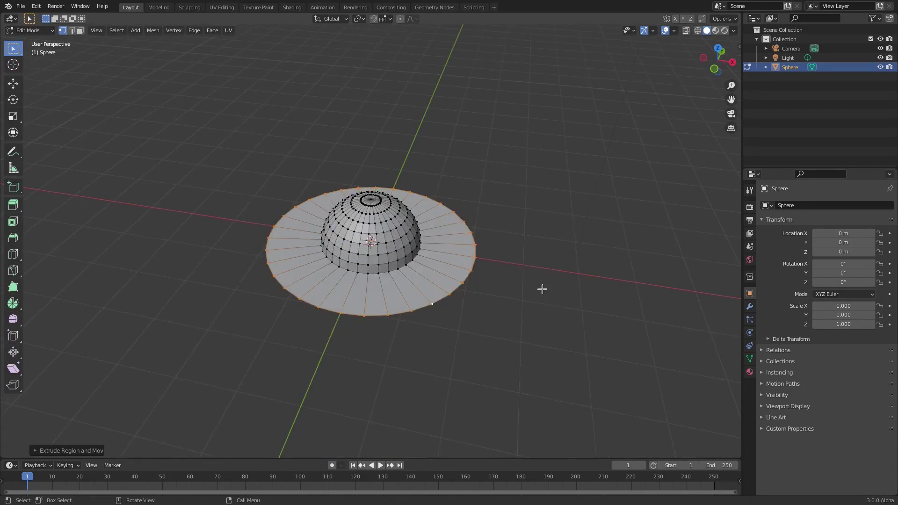
# Add three concentric loop cuts to the brim, one midway and one on either side of it
pyautogui.scroll(3, 539, 297)
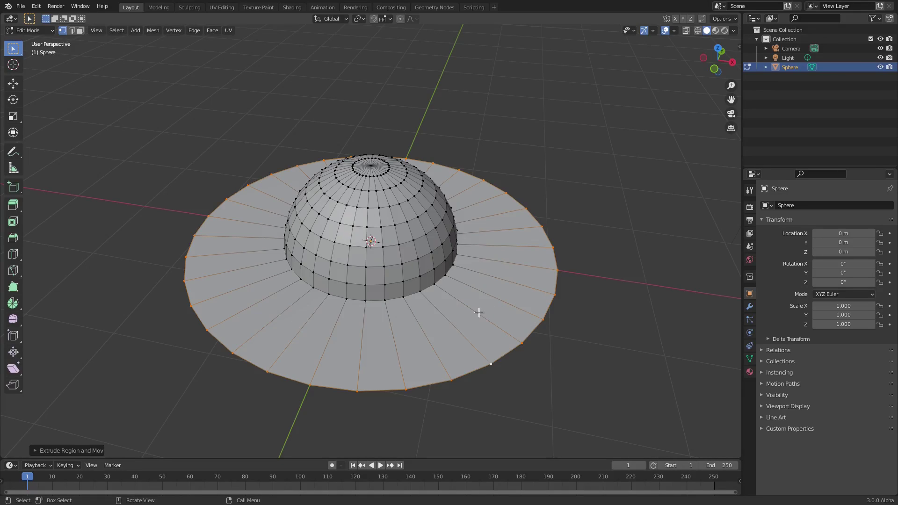
pyautogui.click(14, 254)
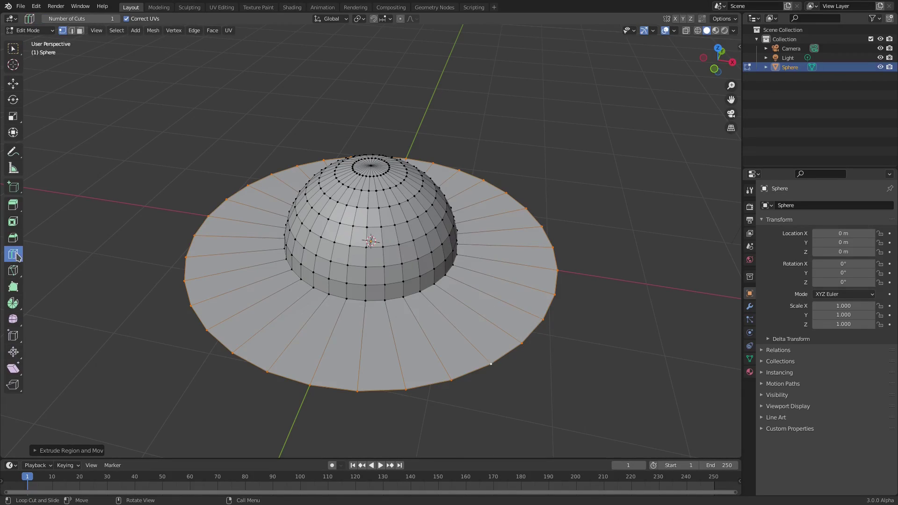
pyautogui.click(263, 289)
pyautogui.click(284, 290)
pyautogui.click(243, 338)
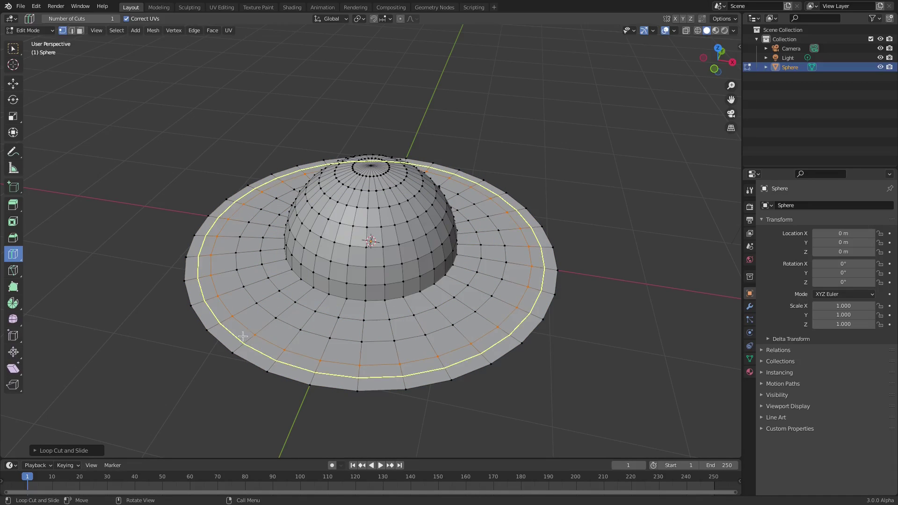
pyautogui.moveTo(612, 315); pyautogui.dragTo(612, 335, button='middle')
pyautogui.press('`')
pyautogui.press('Escape')
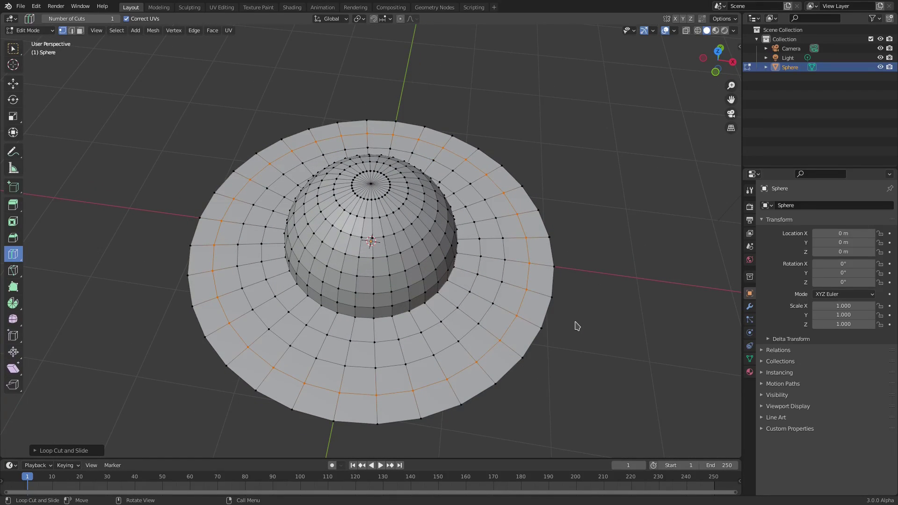
# Apply smooth shading to the whole hat in Object Mode
pyautogui.moveTo(547, 321); pyautogui.dragTo(594, 283, button='middle')
pyautogui.press('Tab')
pyautogui.moveTo(616, 322); pyautogui.dragTo(594, 313, button='middle')
pyautogui.press('Tab')
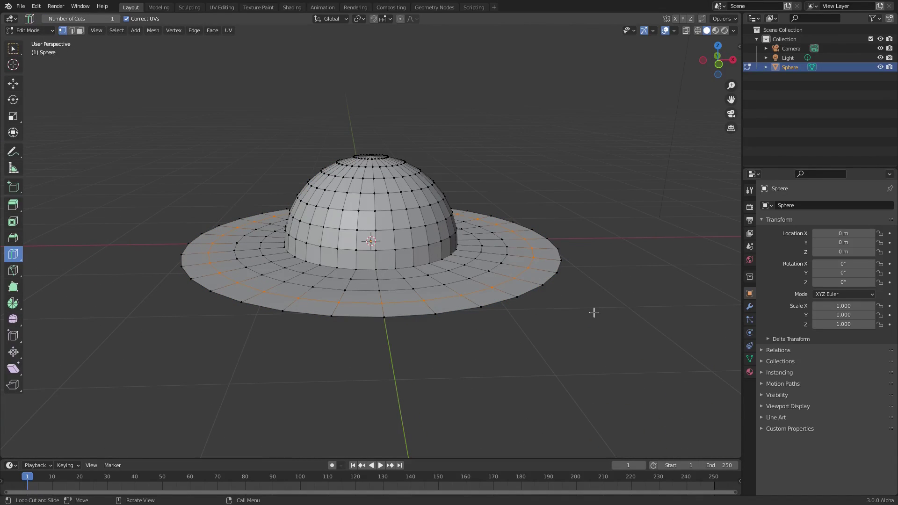
pyautogui.press('Tab')
pyautogui.moveTo(598, 255); pyautogui.dragTo(536, 277, button='middle')
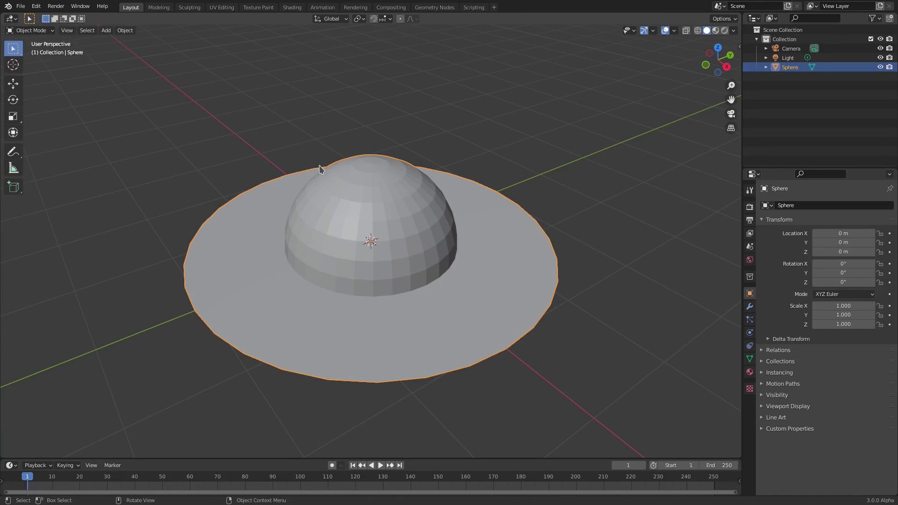
pyautogui.click(125, 30)
pyautogui.click(173, 220)
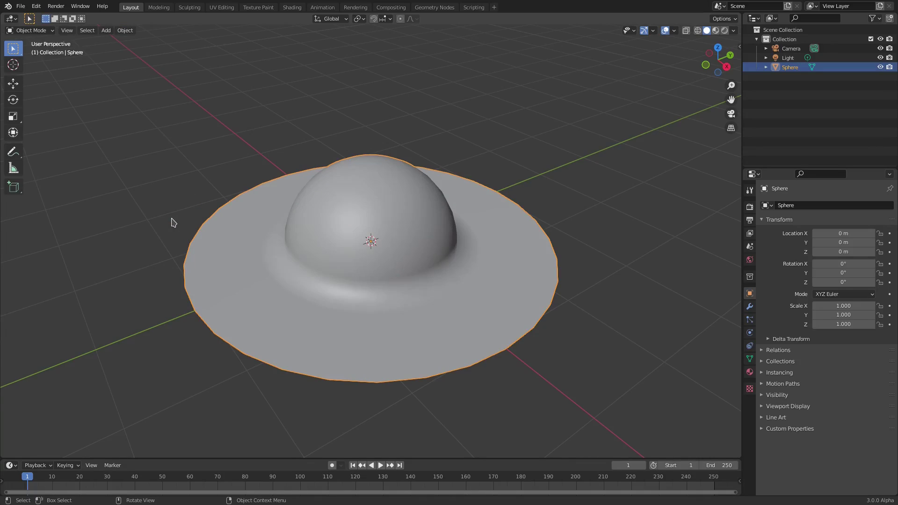
# Add a Subdivision Surface modifier to the hat
pyautogui.click(749, 307)
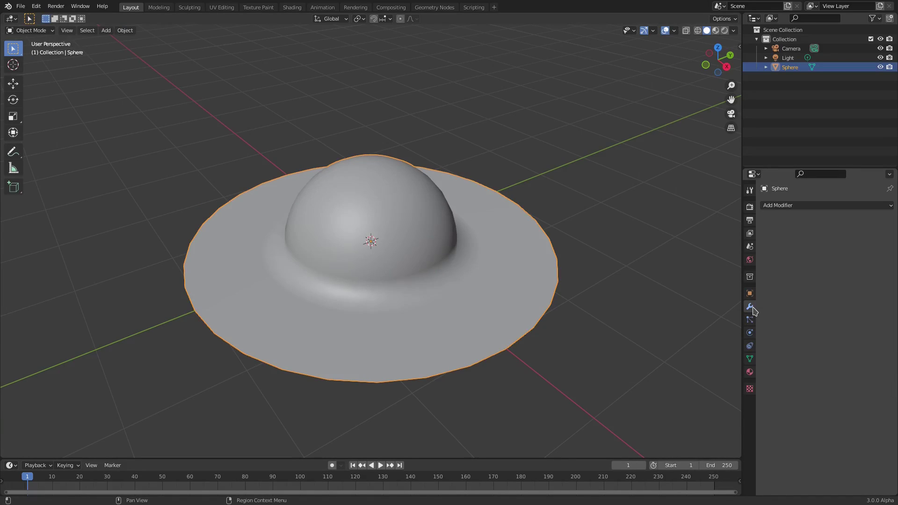
pyautogui.click(780, 206)
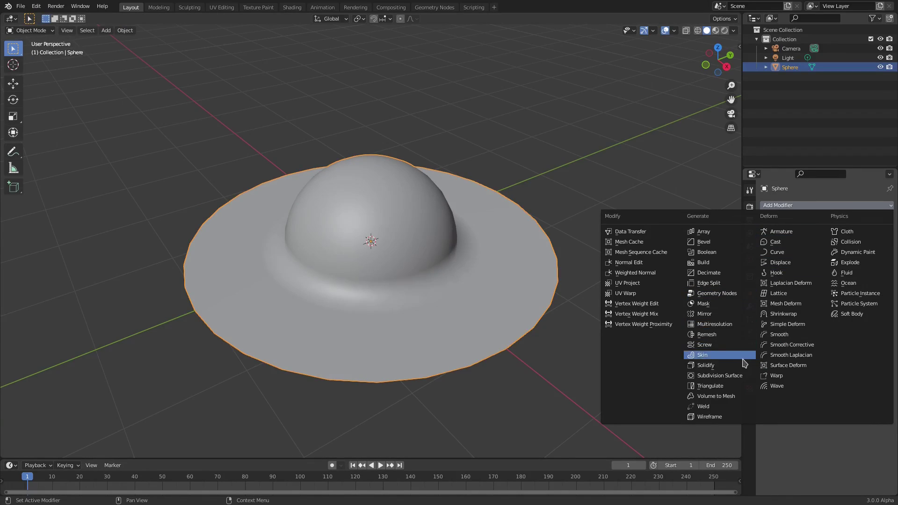
pyautogui.click(743, 376)
pyautogui.moveTo(566, 254); pyautogui.dragTo(504, 237, button='middle')
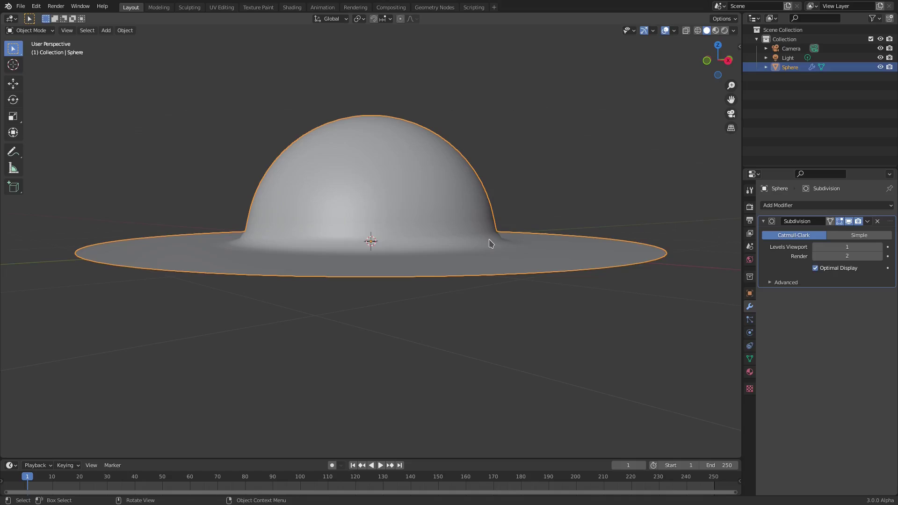
# Bevel the edge loop where the dome meets the brim with 2 segments and a width of about 0.034 m
pyautogui.press('Tab')
pyautogui.moveTo(491, 243); pyautogui.dragTo(487, 205, button='middle')
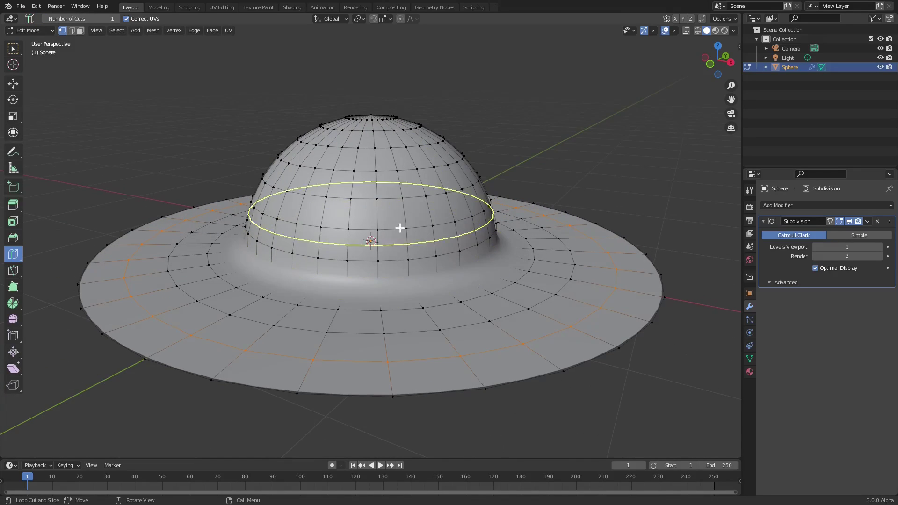
pyautogui.click(13, 48)
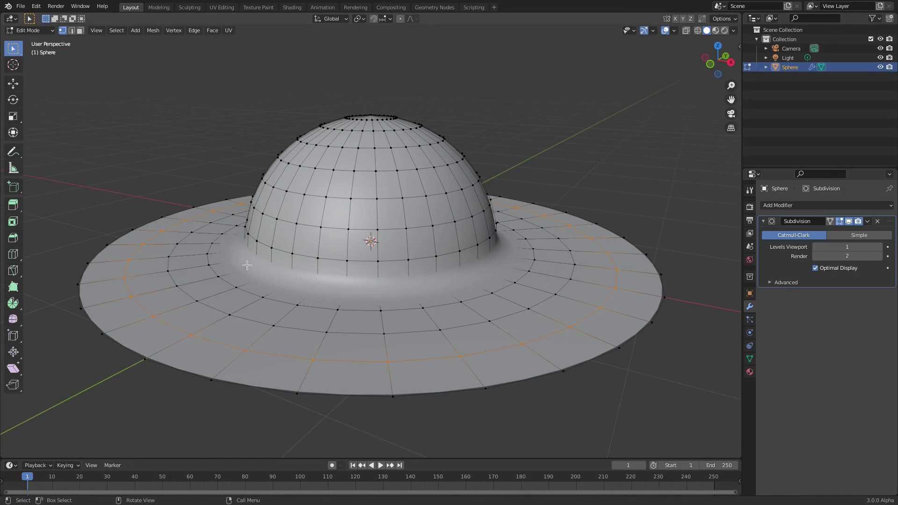
pyautogui.keyDown('alt'); pyautogui.click(323, 281); pyautogui.keyUp('alt')
pyautogui.keyDown('alt'); pyautogui.click(370, 285); pyautogui.keyUp('alt')
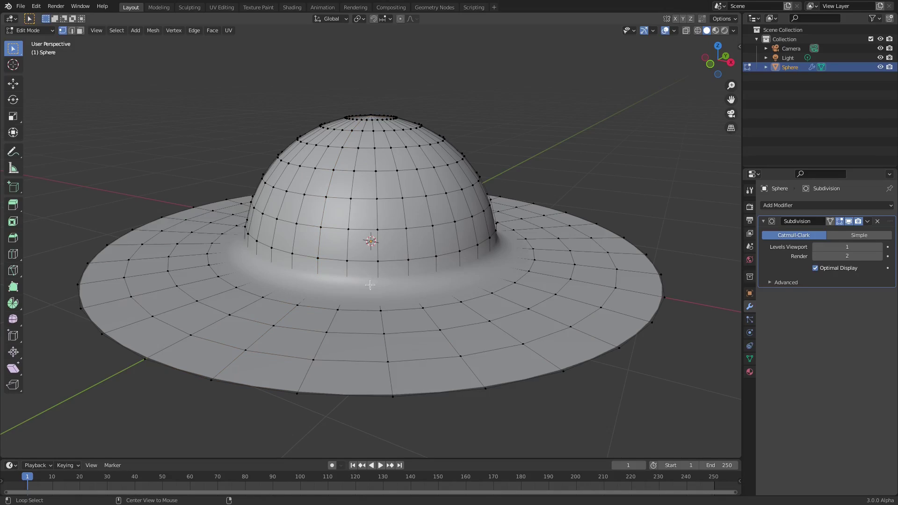
pyautogui.moveTo(440, 268); pyautogui.dragTo(527, 260, button='middle')
pyautogui.scroll(3, 469, 265)
pyautogui.scroll(-1, 505, 269)
pyautogui.hotkey('ctrl', 'b')
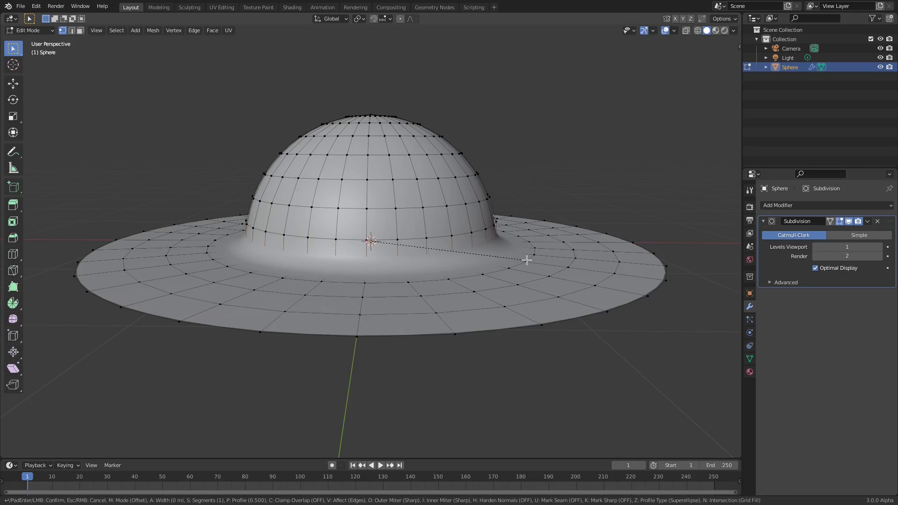
pyautogui.scroll(1, 529, 255)
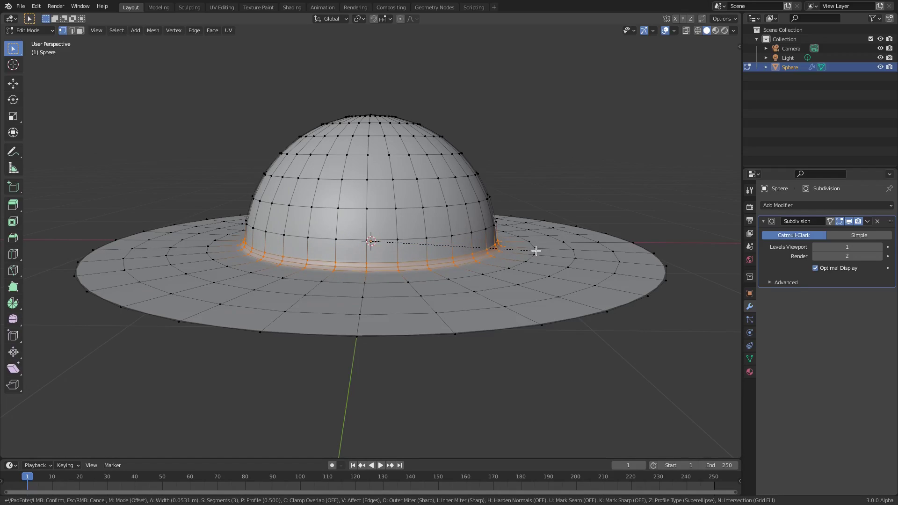
pyautogui.scroll(-1, 536, 250)
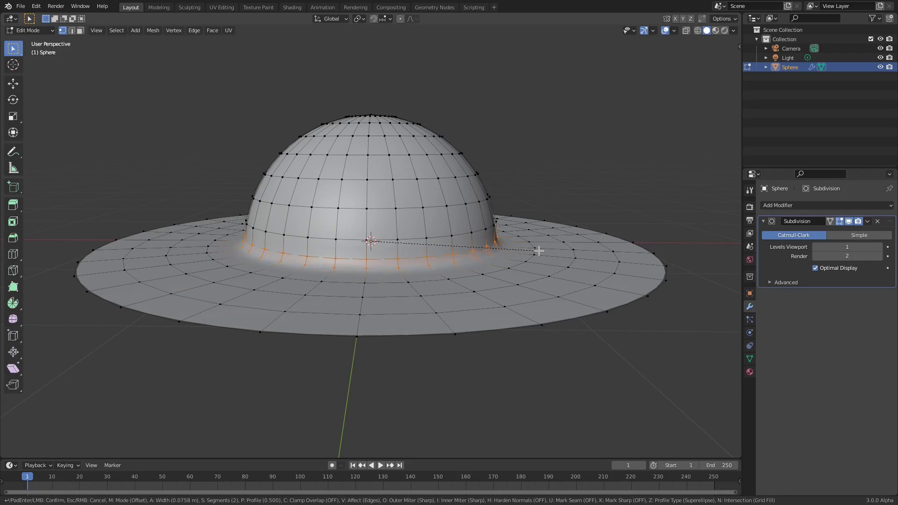
pyautogui.scroll(1, 535, 251)
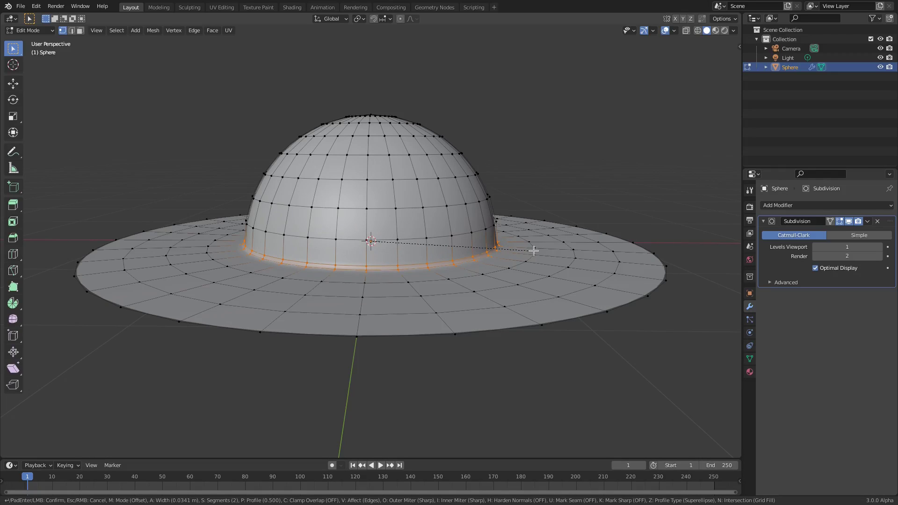
pyautogui.click(534, 251)
pyautogui.press('Tab')
# Add a Solidify modifier to the hat and set its thickness to 0.03 m
pyautogui.moveTo(533, 253); pyautogui.dragTo(295, 212, button='middle')
pyautogui.moveTo(214, 250); pyautogui.dragTo(449, 237, button='middle')
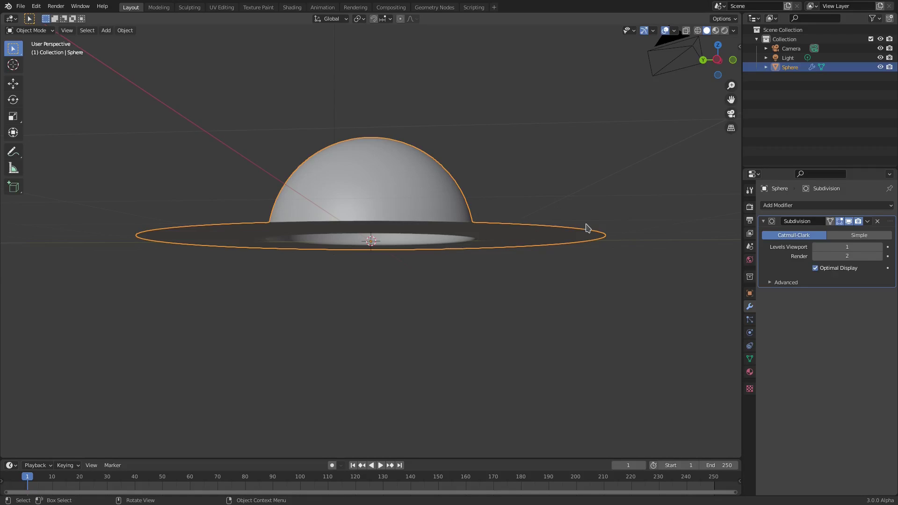
pyautogui.click(782, 206)
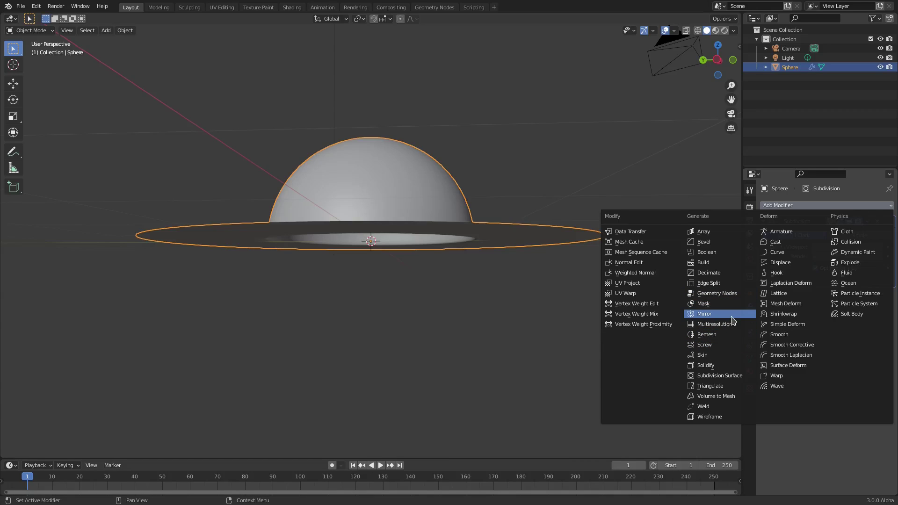
pyautogui.click(707, 366)
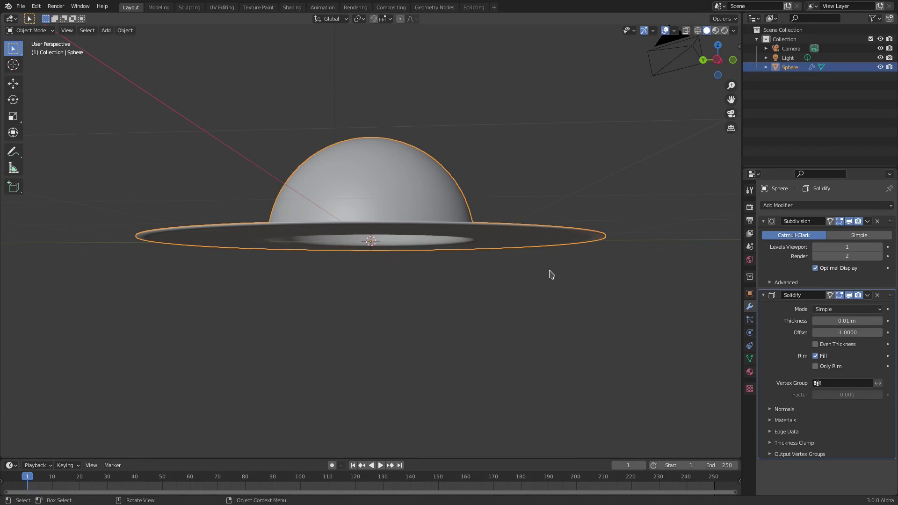
pyautogui.moveTo(551, 275); pyautogui.dragTo(547, 276, button='middle')
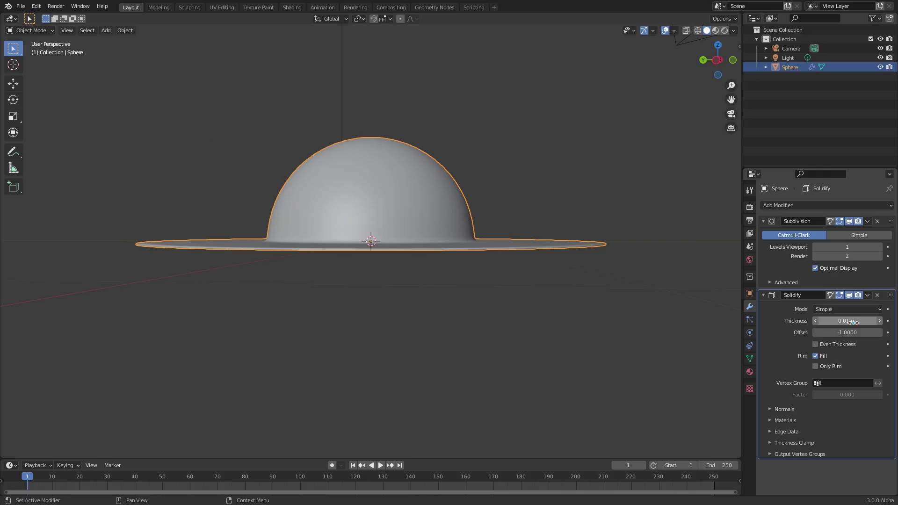
pyautogui.moveTo(851, 322); pyautogui.dragTo(863, 322)
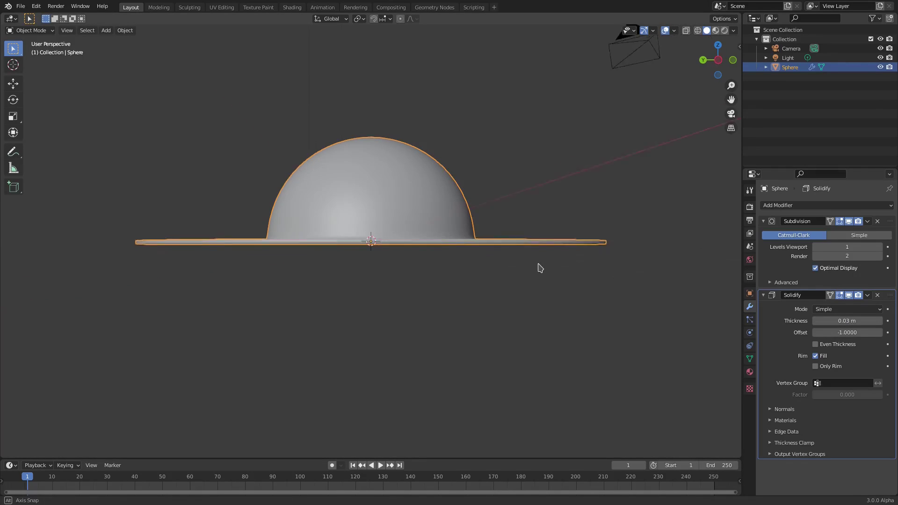
pyautogui.moveTo(537, 267); pyautogui.dragTo(480, 294, button='middle')
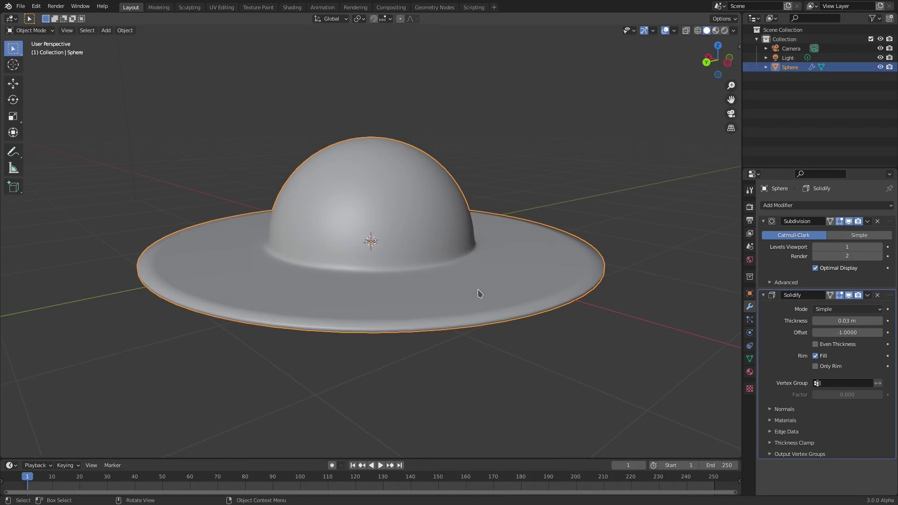
# Move the Solidify modifier to first place in the stack, ahead of Subdivision, and inspect the hat from several sides
pyautogui.click(868, 295)
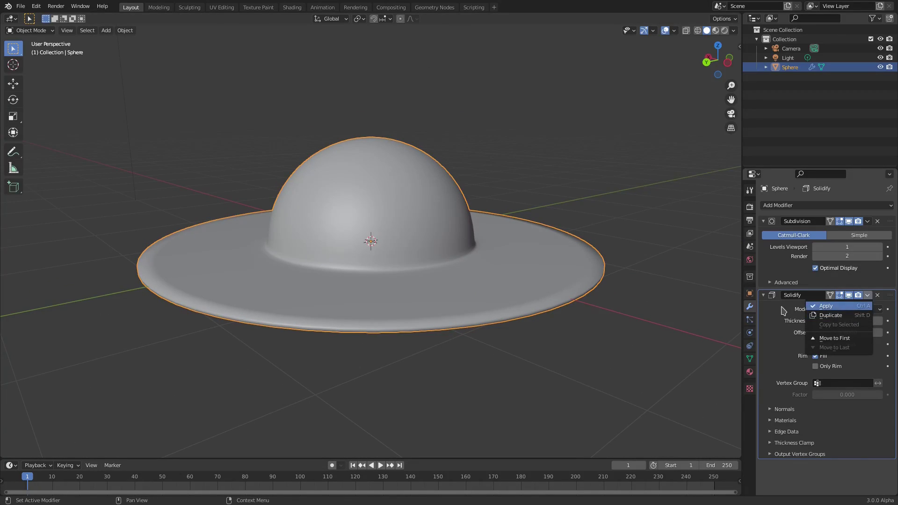
pyautogui.click(867, 295)
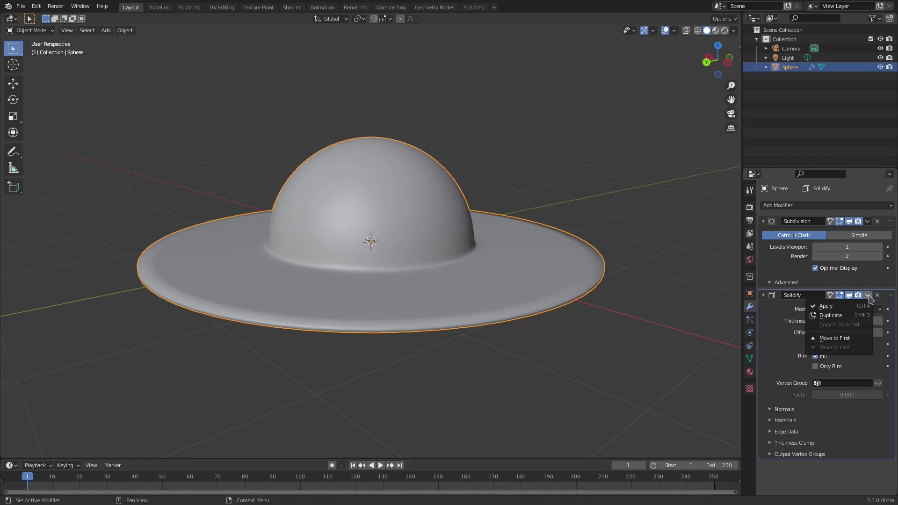
pyautogui.click(835, 341)
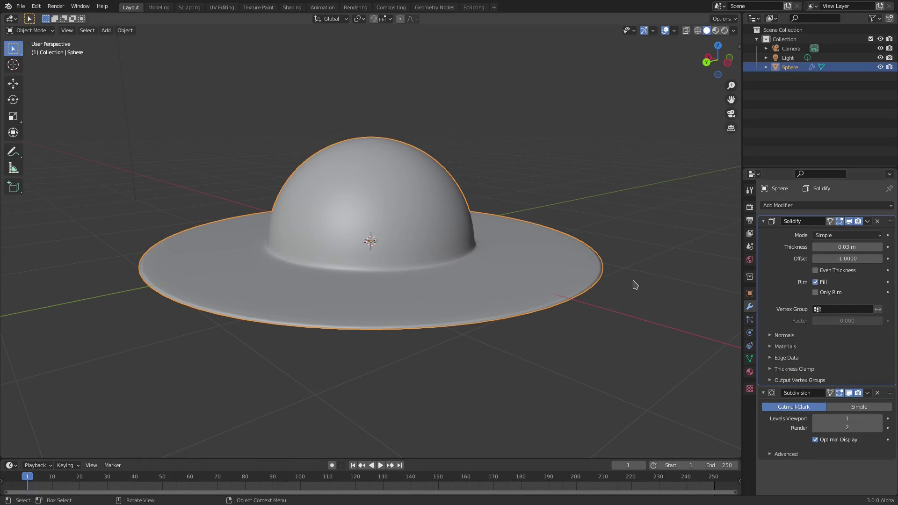
pyautogui.moveTo(634, 283); pyautogui.dragTo(669, 252, button='middle')
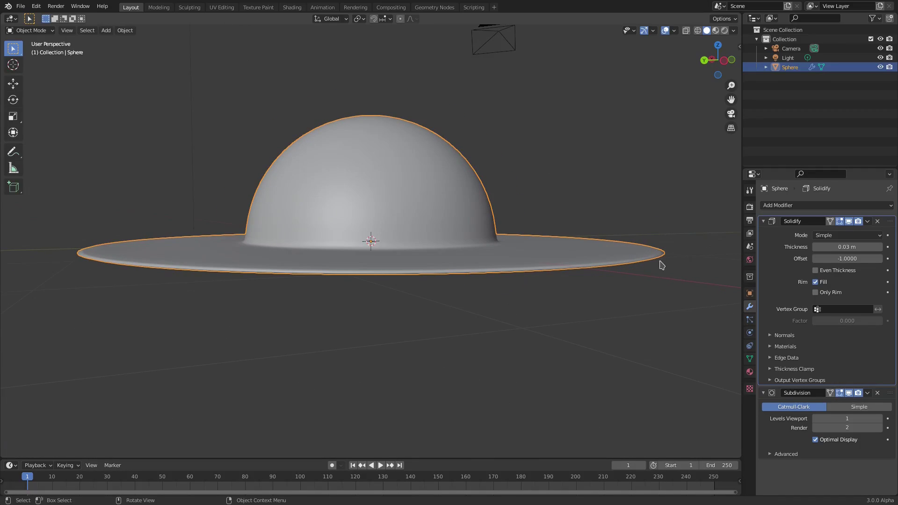
pyautogui.moveTo(367, 257); pyautogui.dragTo(413, 252, button='middle')
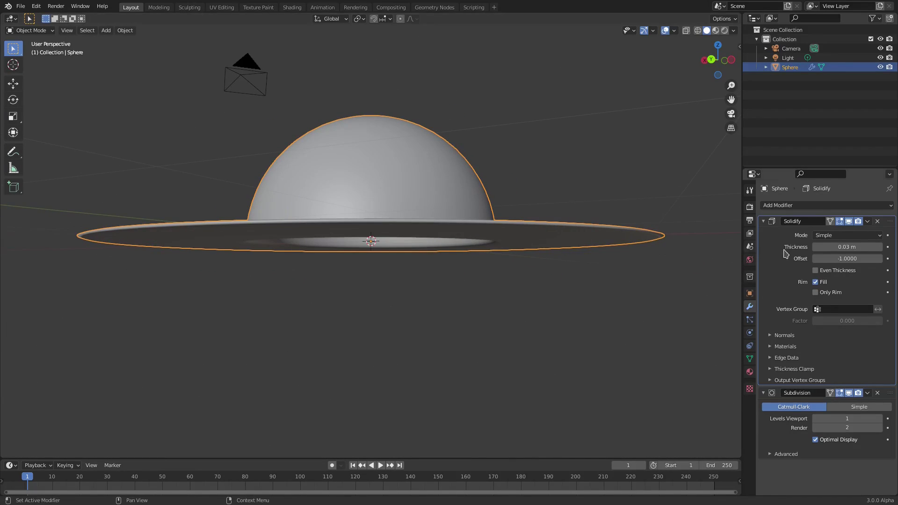
pyautogui.moveTo(619, 280); pyautogui.dragTo(506, 258, button='middle')
pyautogui.moveTo(505, 245); pyautogui.dragTo(501, 252, button='middle')
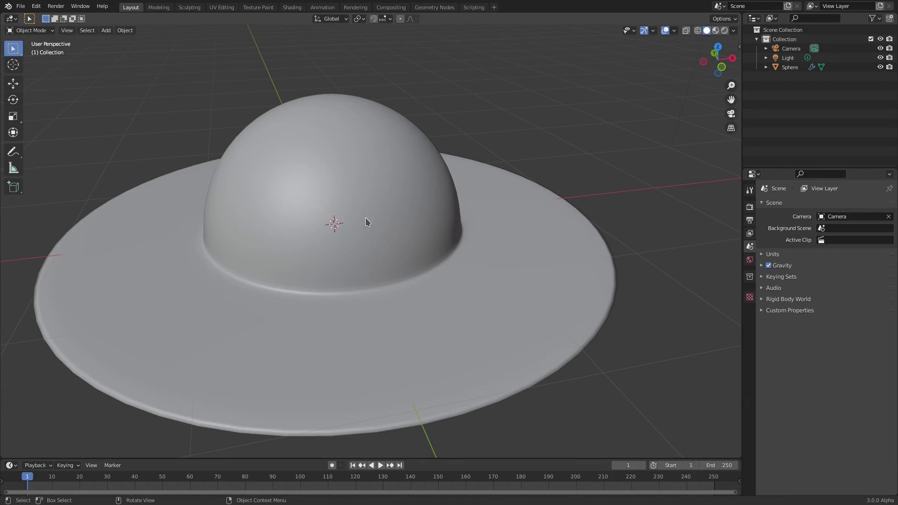
# Add a torus mesh for the hat band with 46 major segments and 7 minor segments
pyautogui.hotkey('shift', 'a')
pyautogui.moveTo(351, 215)
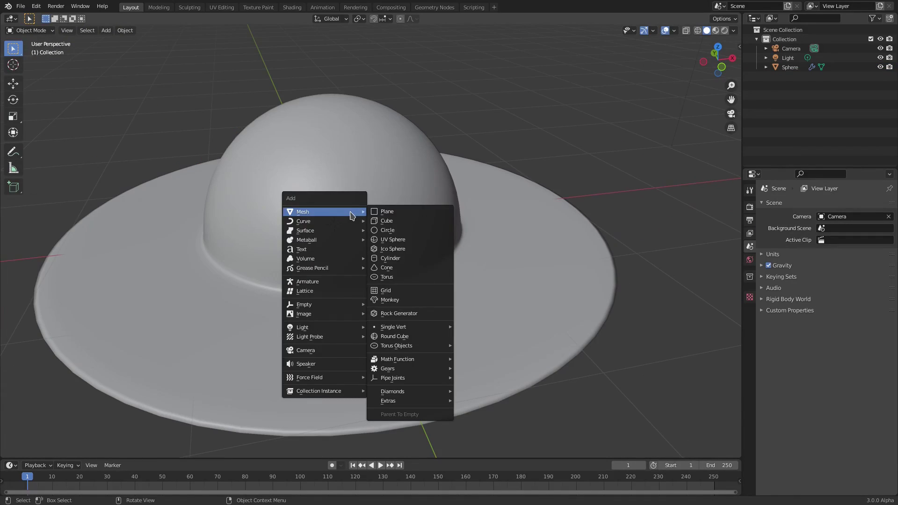
pyautogui.click(421, 276)
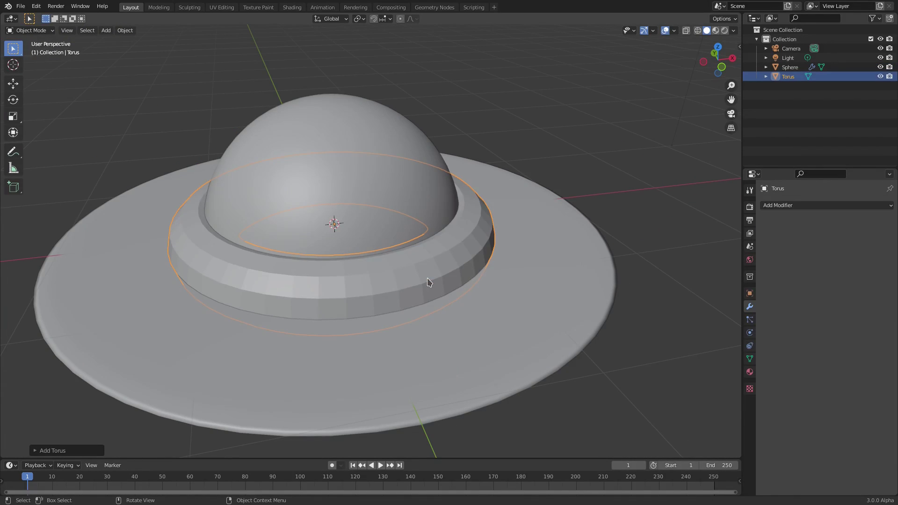
pyautogui.click(42, 451)
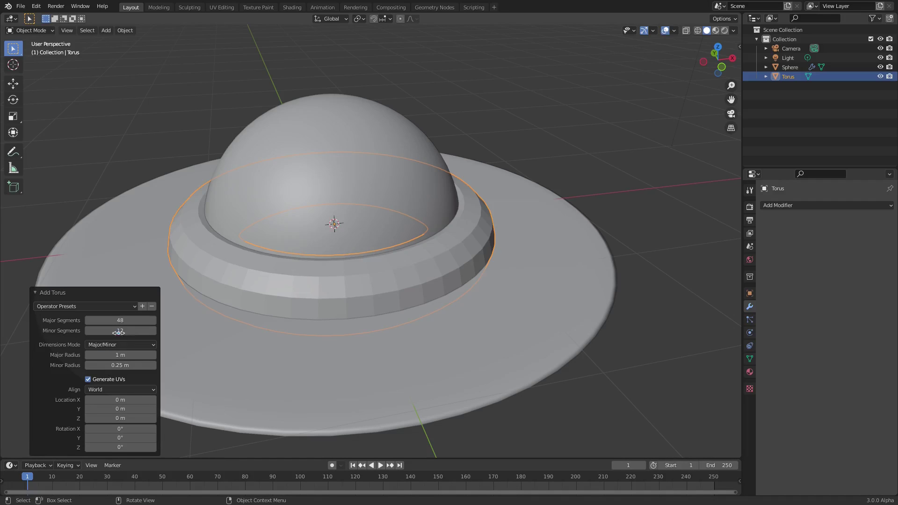
pyautogui.moveTo(120, 331)
pyautogui.mouseDown()
pyautogui.moveTo(140, 331)
pyautogui.moveTo(123, 330)
pyautogui.moveTo(119, 321)
pyautogui.mouseUp()
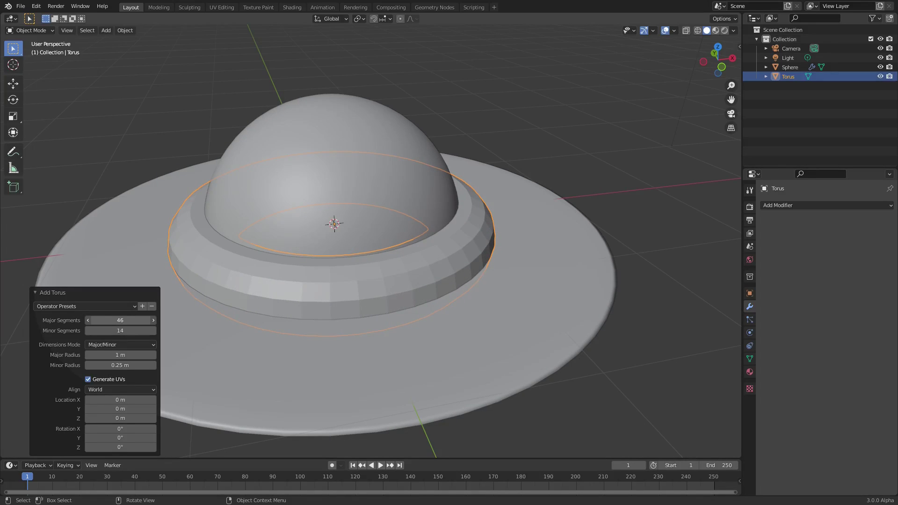
pyautogui.moveTo(117, 331); pyautogui.dragTo(112, 330)
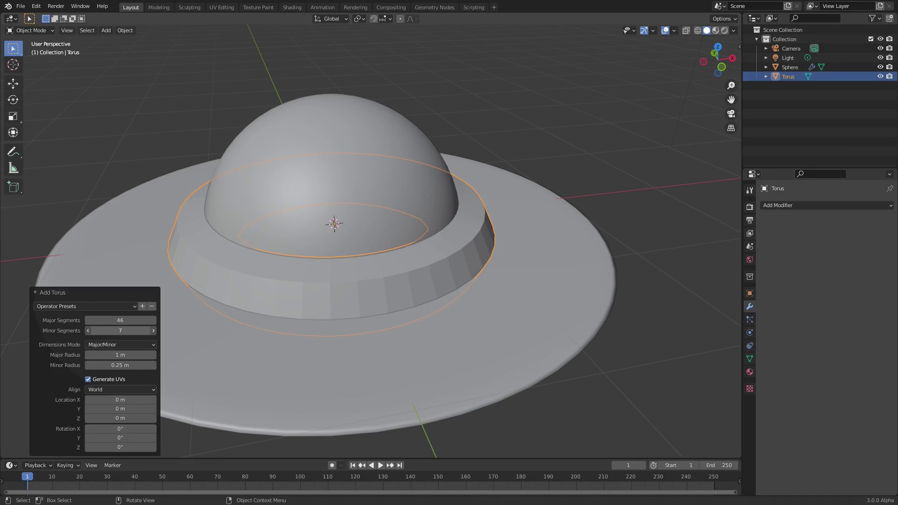
# Raise the torus along the global Z axis to sit around the dome above the brim, and scale it slightly larger
pyautogui.moveTo(378, 294); pyautogui.dragTo(456, 242, button='middle')
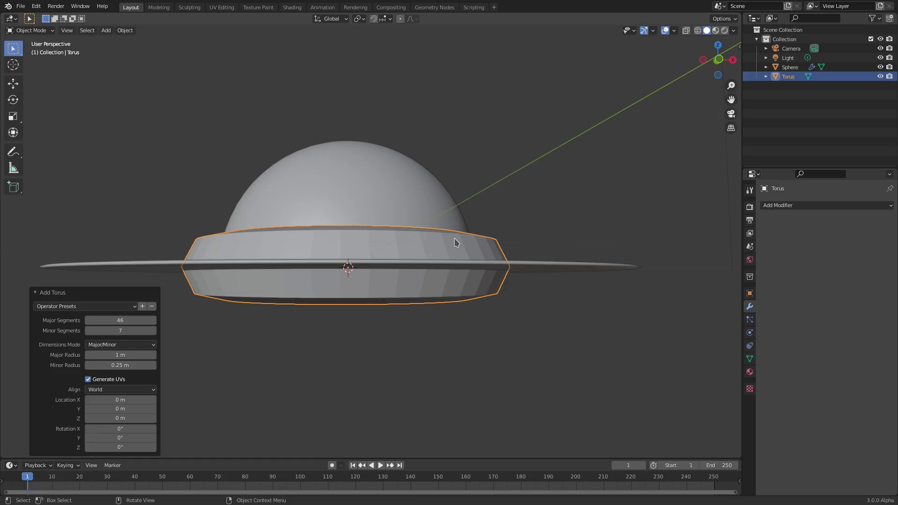
pyautogui.moveTo(456, 242); pyautogui.dragTo(499, 231, button='middle')
pyautogui.press('Tab')
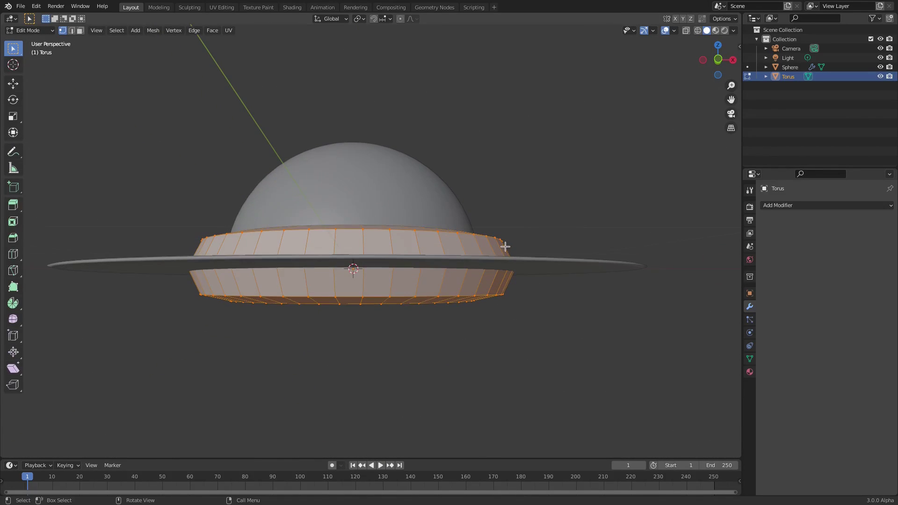
pyautogui.press('Tab')
pyautogui.press('g')
pyautogui.press('z')
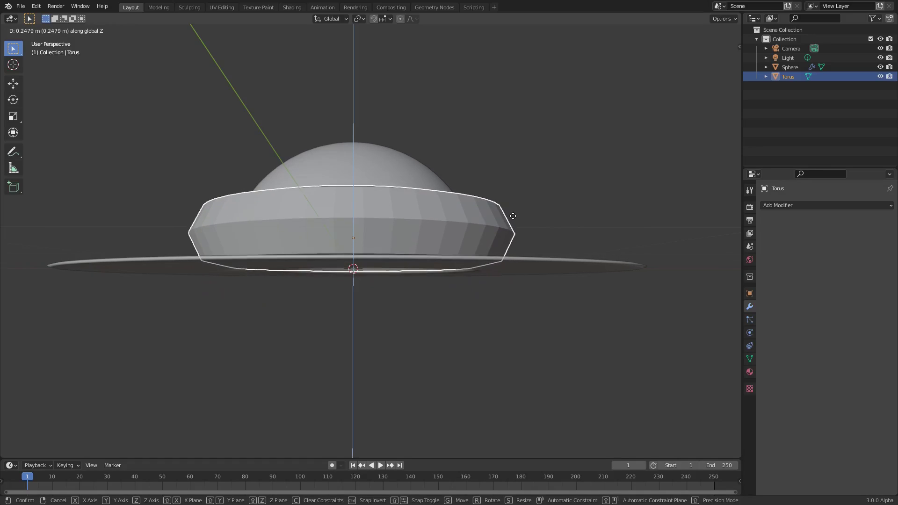
pyautogui.click(510, 224)
pyautogui.moveTo(532, 231); pyautogui.dragTo(487, 291, button='middle')
pyautogui.press('s')
pyautogui.click(519, 259)
# Hide the hat object in Object Mode, leaving only the torus in the viewport
pyautogui.press('Tab')
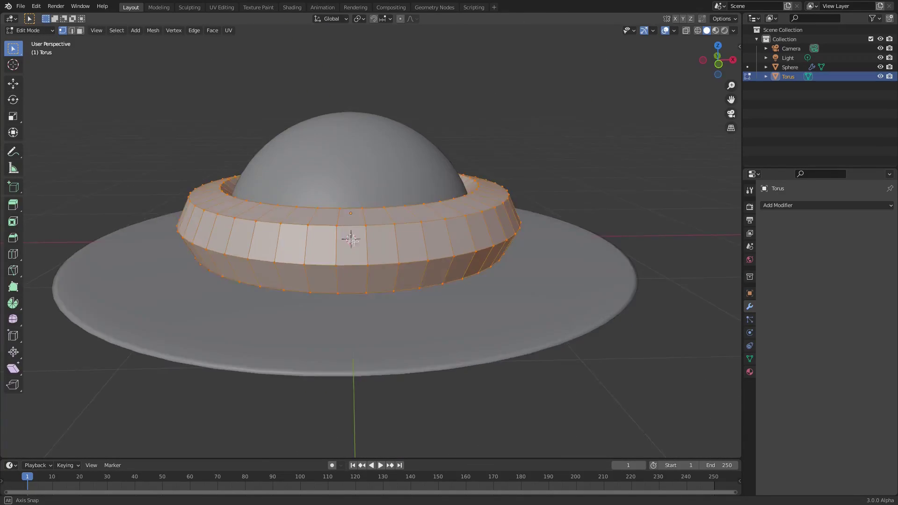
pyautogui.moveTo(359, 206); pyautogui.dragTo(340, 225, button='middle')
pyautogui.press('Tab')
pyautogui.click(359, 195)
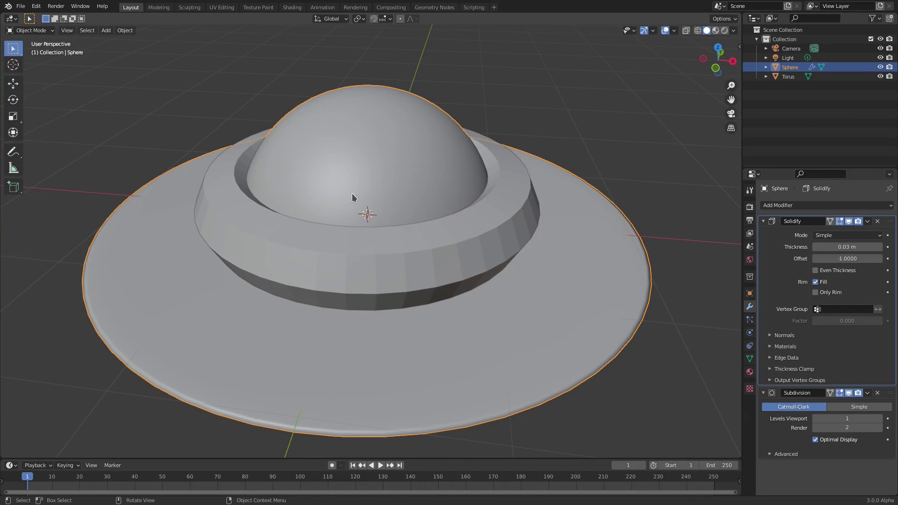
pyautogui.press('h')
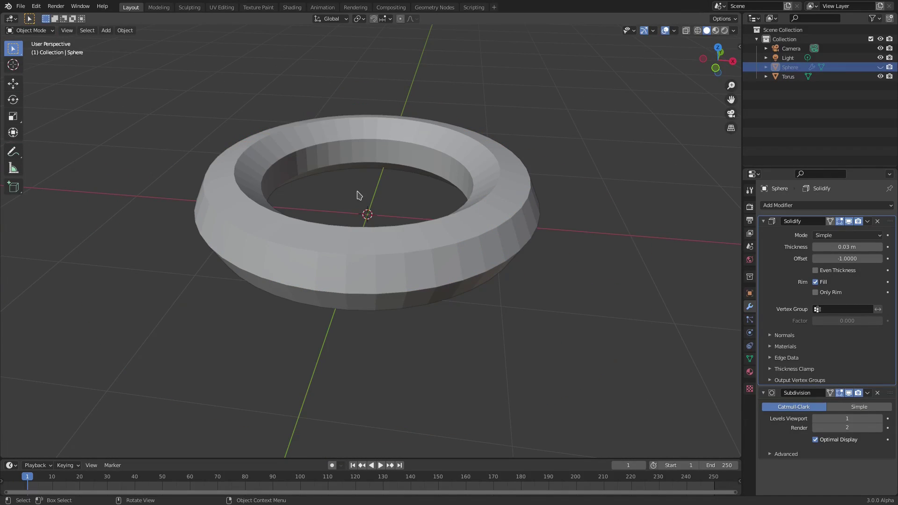
# Select the torus's inner face loop in Edit Mode and scale it outward to thin the ring
pyautogui.click(355, 164)
pyautogui.press('Tab')
pyautogui.click(304, 161)
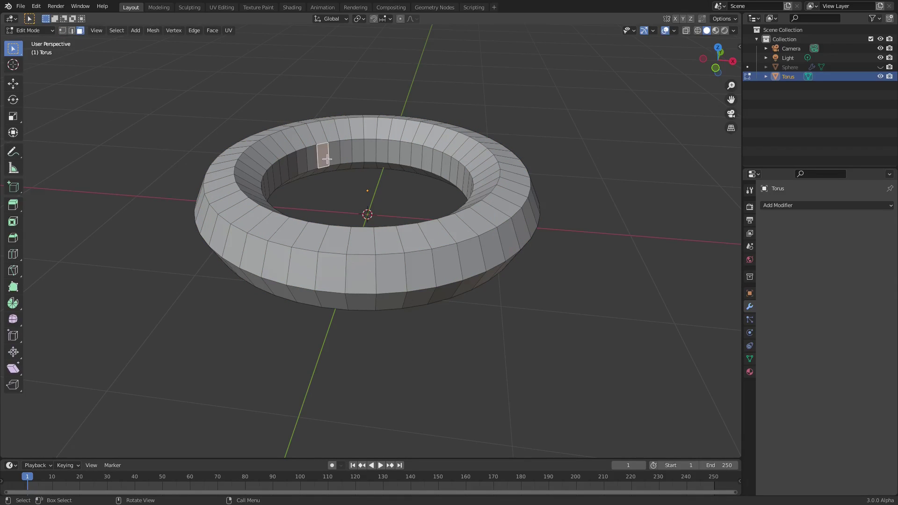
pyautogui.keyDown('alt'); pyautogui.click(358, 156); pyautogui.keyUp('alt')
pyautogui.moveTo(358, 156); pyautogui.dragTo(384, 162, button='middle')
pyautogui.press('s')
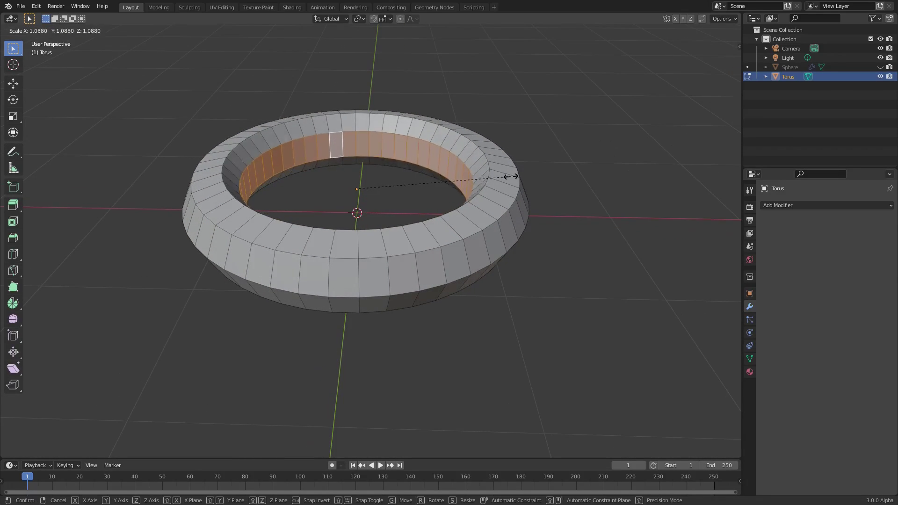
pyautogui.click(528, 183)
pyautogui.moveTo(528, 184); pyautogui.dragTo(514, 138, button='middle')
pyautogui.press('s')
pyautogui.press('Escape')
pyautogui.press('Tab')
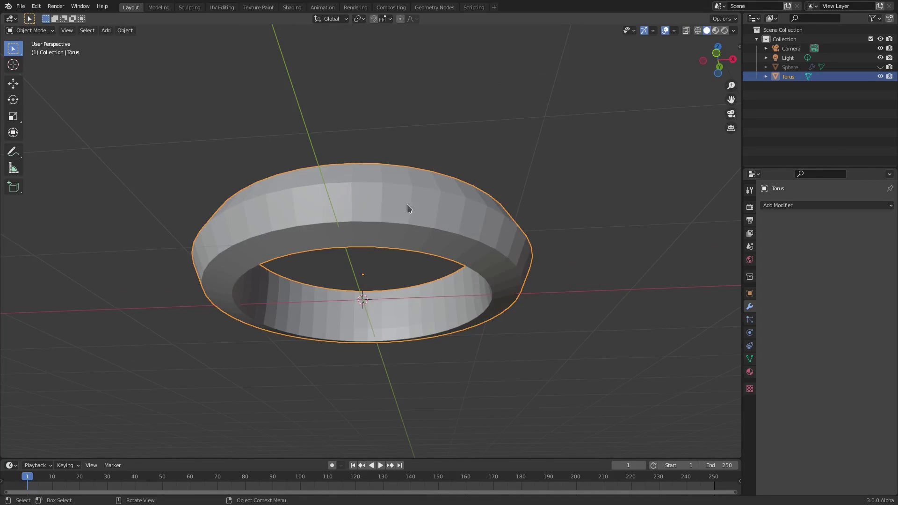
# Select the outermost middle edge loop of the torus in vertex mode and scale it inward to make the outer wall straight
pyautogui.moveTo(407, 204); pyautogui.dragTo(401, 240, button='middle')
pyautogui.press('Tab')
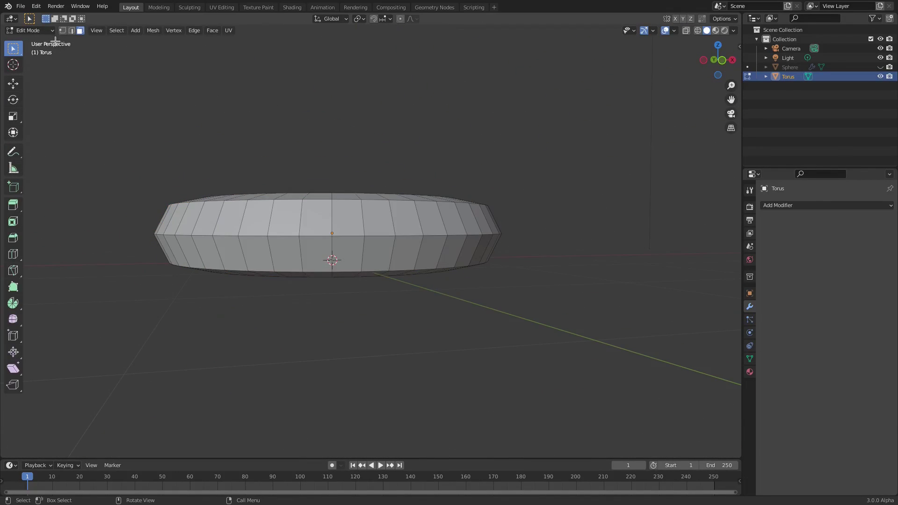
pyautogui.click(63, 31)
pyautogui.keyDown('alt'); pyautogui.click(450, 233); pyautogui.keyUp('alt')
pyautogui.moveTo(496, 241); pyautogui.dragTo(371, 213, button='middle')
pyautogui.press('s')
pyautogui.click(576, 252)
pyautogui.press('Tab')
pyautogui.press('Tab')
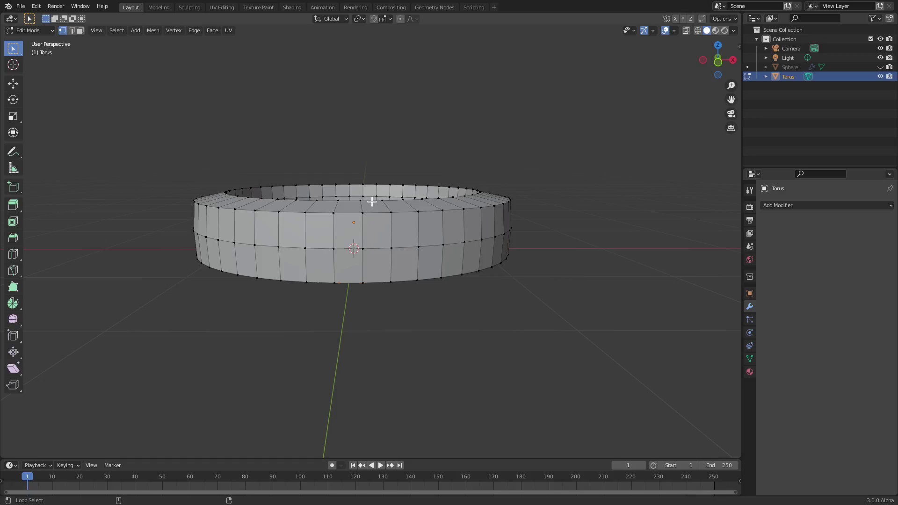
# Select the torus's inner top and bottom edge loops and scale them to about 0.81 along global Z, leaving Edit Mode when done
pyautogui.keyDown('alt'); pyautogui.click(372, 201); pyautogui.keyUp('alt')
pyautogui.press('s')
pyautogui.press('z')
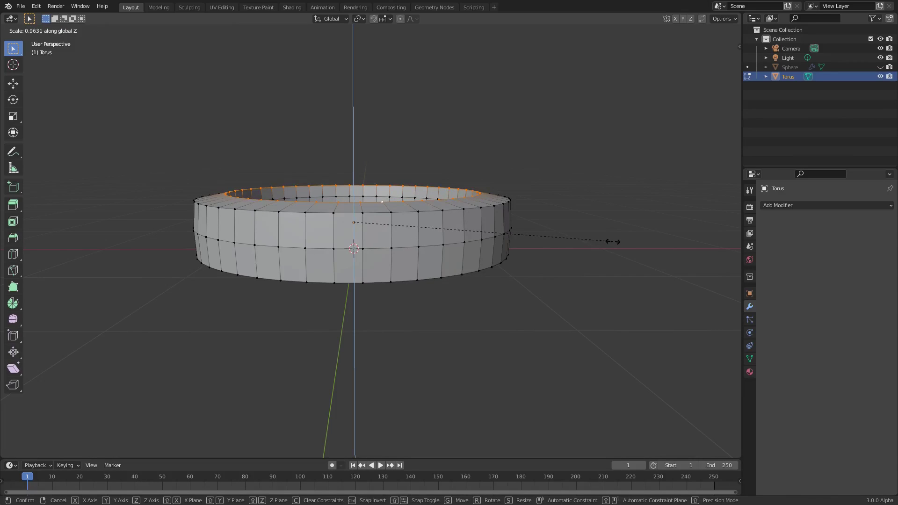
pyautogui.click(571, 233)
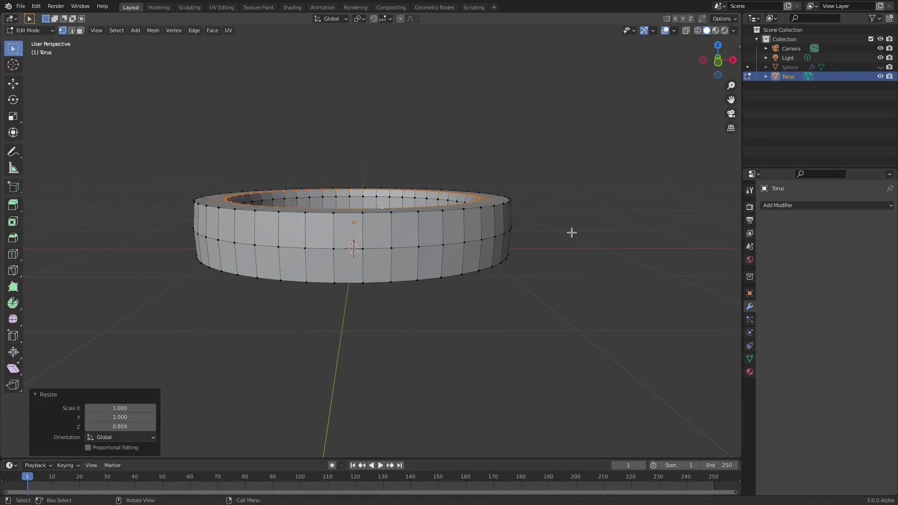
pyautogui.press('Tab')
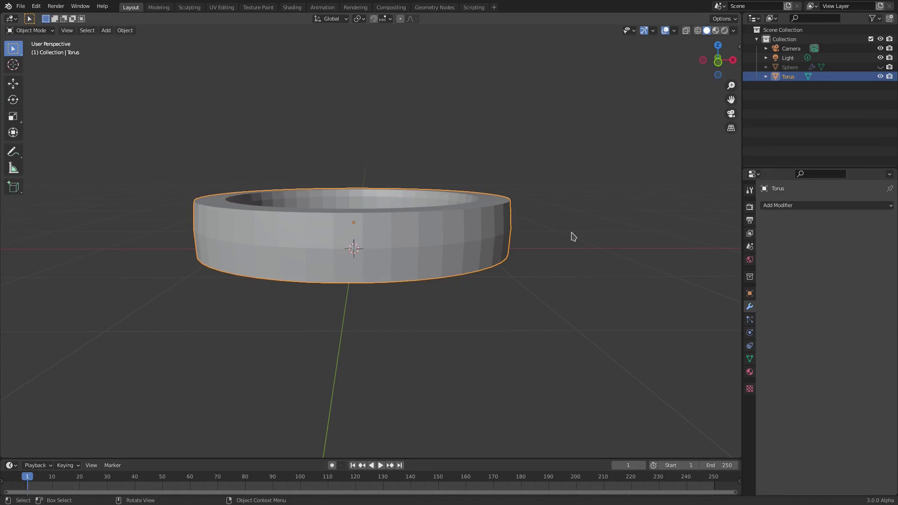
# Add a Subdivision Surface modifier with viewport level 2 to the torus and shade it smooth
pyautogui.click(817, 204)
pyautogui.click(701, 375)
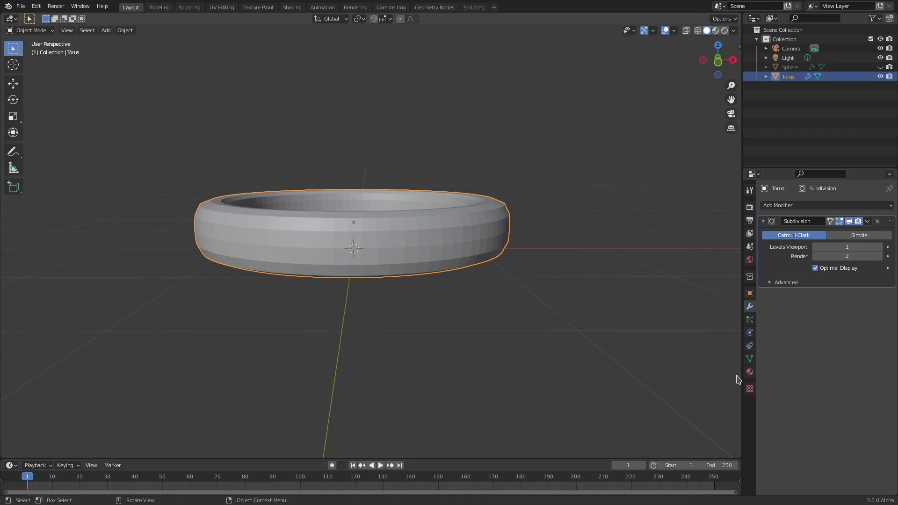
pyautogui.click(881, 247)
pyautogui.click(125, 30)
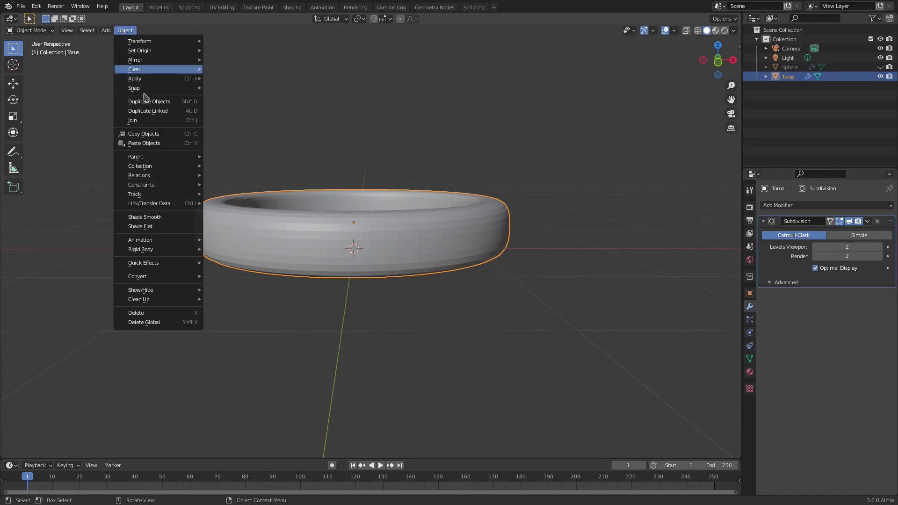
pyautogui.click(171, 218)
# Unhide the hat and scale the torus uniformly to about 0.99 around the crown
pyautogui.moveTo(389, 198); pyautogui.dragTo(443, 199, button='middle')
pyautogui.hotkey('alt', 'h')
pyautogui.click(445, 225)
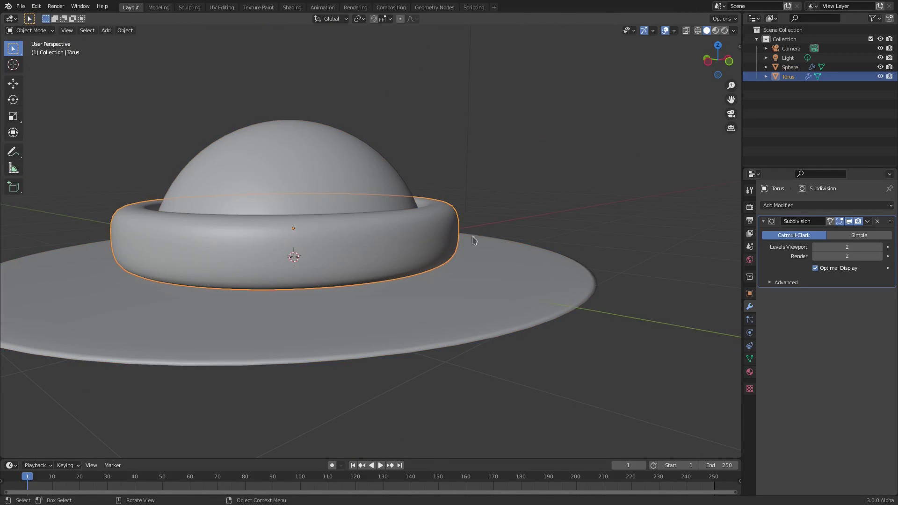
pyautogui.moveTo(472, 237); pyautogui.dragTo(527, 149, button='middle')
pyautogui.press('s')
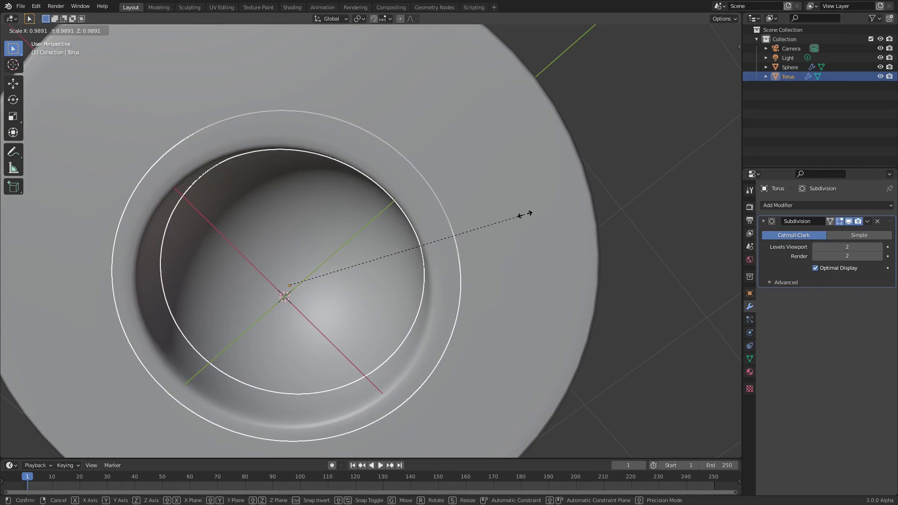
pyautogui.click(527, 212)
pyautogui.moveTo(528, 212); pyautogui.dragTo(521, 327, button='middle')
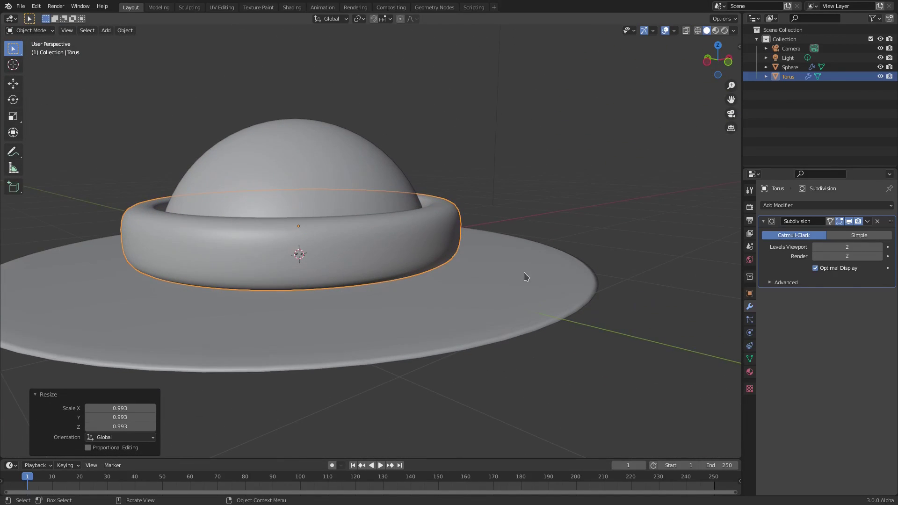
# Flatten the torus to about 0.45 along global Z and lower it about 0.13 m onto the brim
pyautogui.moveTo(496, 257); pyautogui.dragTo(555, 245, button='middle')
pyautogui.press('s')
pyautogui.press('z')
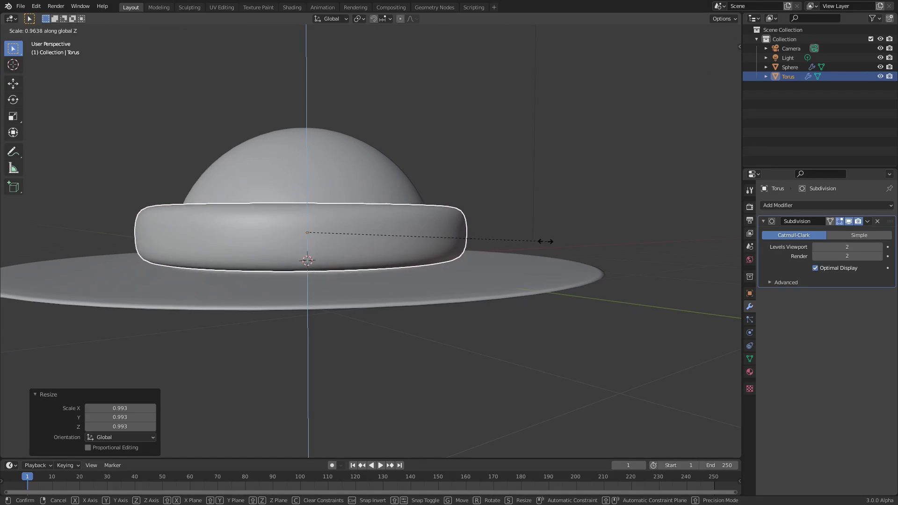
pyautogui.click(418, 212)
pyautogui.press('g')
pyautogui.press('z')
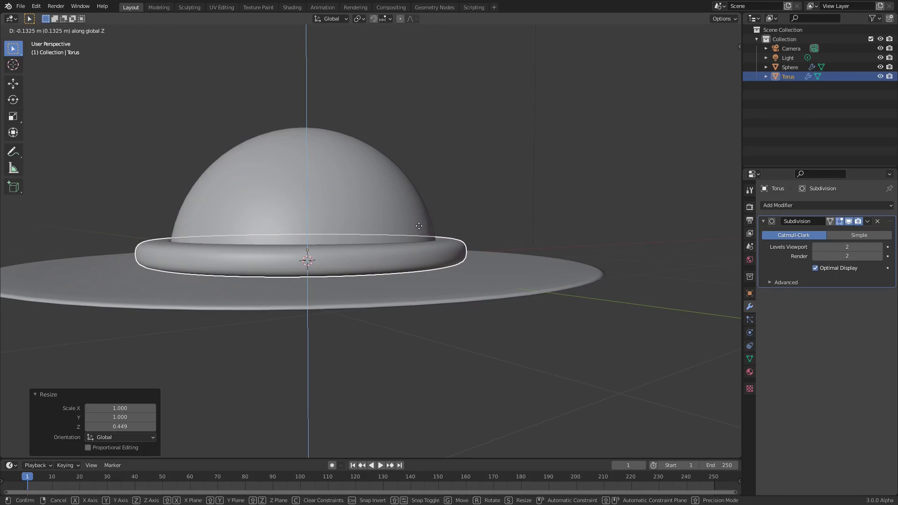
pyautogui.click(421, 230)
pyautogui.moveTo(421, 230); pyautogui.dragTo(435, 165, button='middle')
pyautogui.press('s')
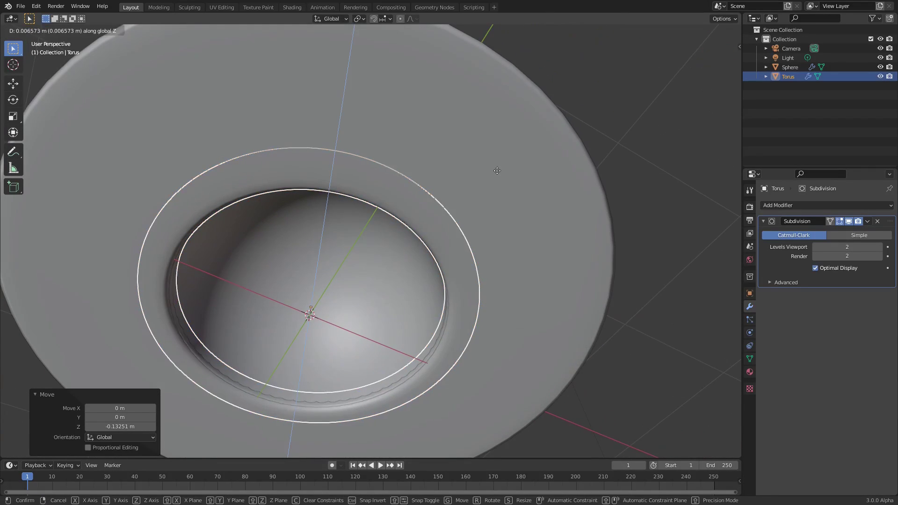
pyautogui.click(498, 170)
# Add the upper and lower outer edge loops to the torus's selected middle loop and scale them inward to narrow the band, ending in Object Mode with nothing selected
pyautogui.moveTo(498, 169); pyautogui.dragTo(439, 279, button='middle')
pyautogui.scroll(3, 430, 304)
pyautogui.moveTo(424, 321); pyautogui.dragTo(459, 200, button='middle')
pyautogui.press('Tab')
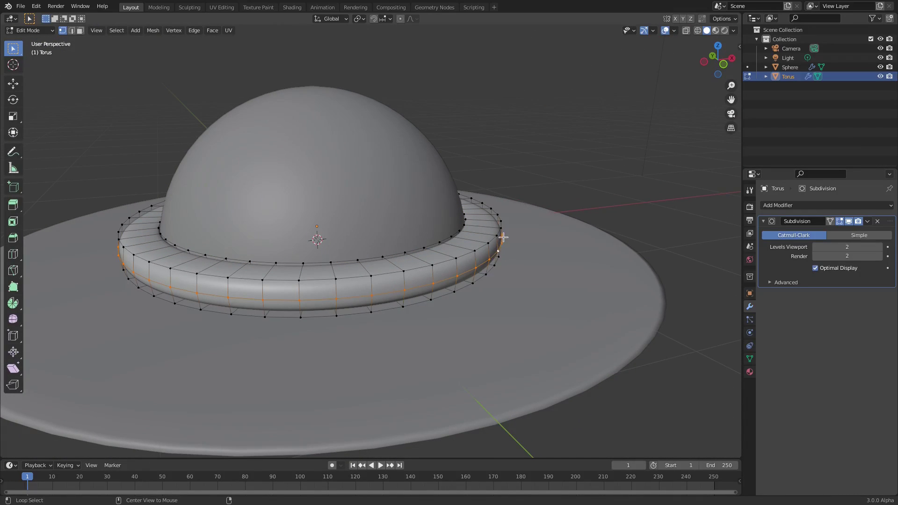
pyautogui.keyDown('alt'); pyautogui.keyDown('shift'); pyautogui.click(498, 229); pyautogui.keyUp('shift'); pyautogui.keyUp('alt')
pyautogui.keyDown('alt'); pyautogui.keyDown('shift'); pyautogui.click(496, 270); pyautogui.keyUp('shift'); pyautogui.keyUp('alt')
pyautogui.press('s')
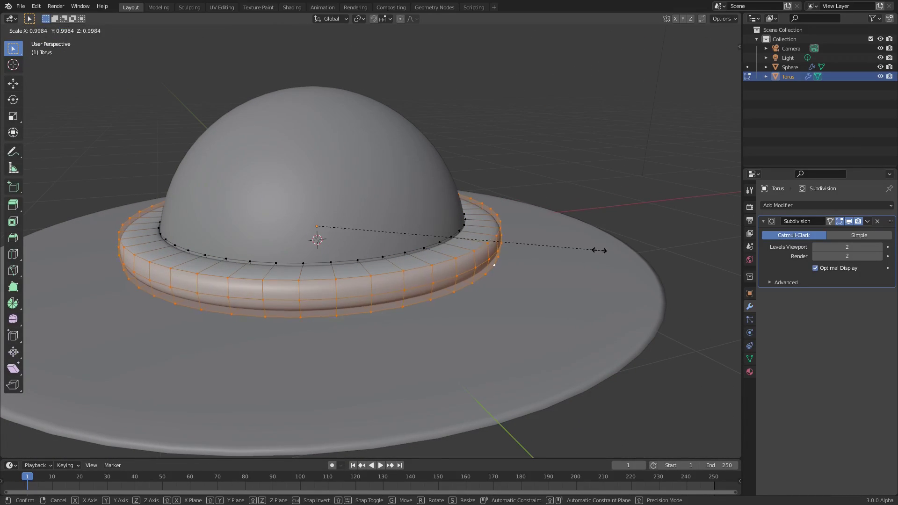
pyautogui.click(565, 243)
pyautogui.press('Tab')
pyautogui.moveTo(567, 245); pyautogui.dragTo(534, 216, button='middle')
pyautogui.scroll(-1, 532, 241)
pyautogui.hotkey('alt', 'a')
pyautogui.moveTo(516, 274); pyautogui.dragTo(461, 278, button='middle')
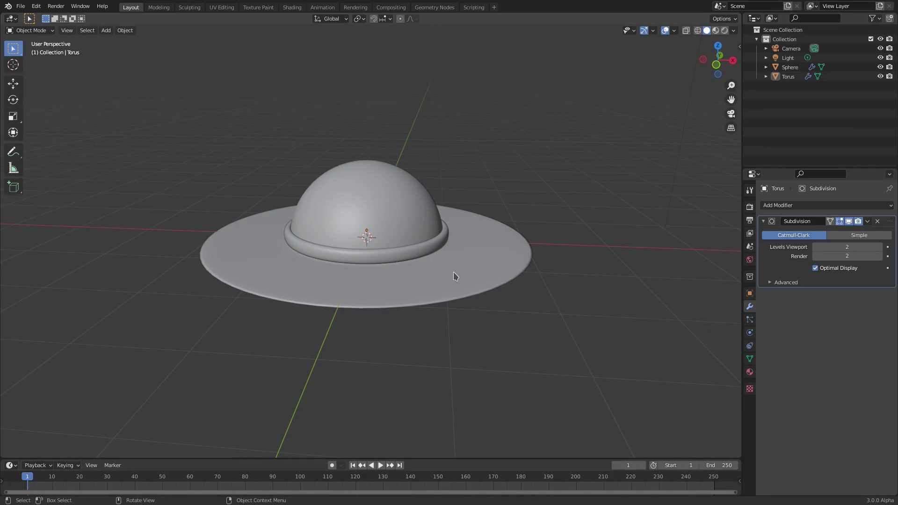
# Add a UV sphere with 32 segments, 16 rings and 1 m radius, and scale it to about 0.4
pyautogui.scroll(5, 406, 234)
pyautogui.moveTo(400, 230)
pyautogui.mouseDown(button='middle')
pyautogui.moveTo(399, 331)
pyautogui.moveTo(377, 249)
pyautogui.moveTo(385, 222)
pyautogui.mouseUp(button='middle')
pyautogui.click(364, 172)
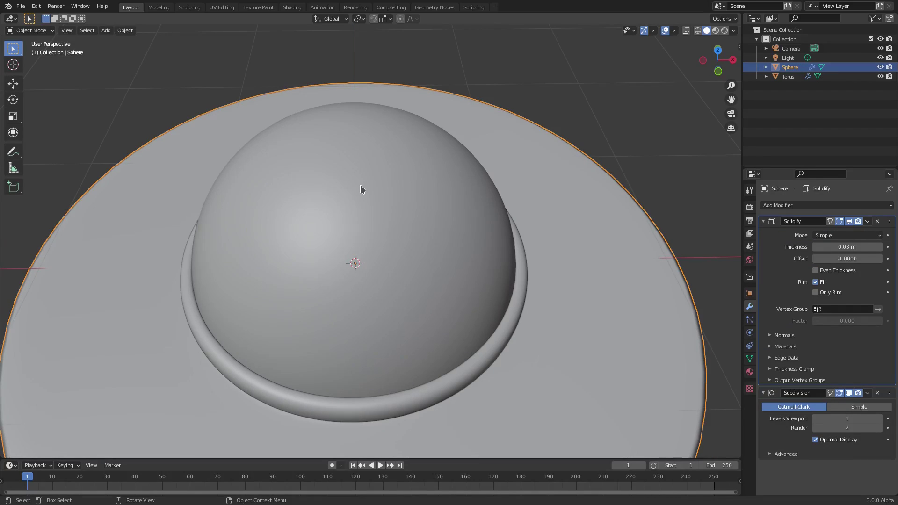
pyautogui.hotkey('shift', 'a')
pyautogui.moveTo(361, 186)
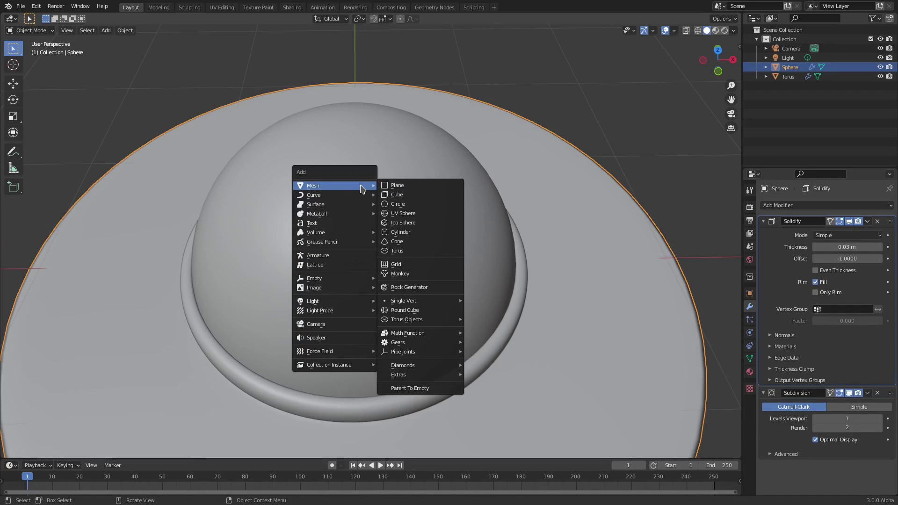
pyautogui.click(420, 215)
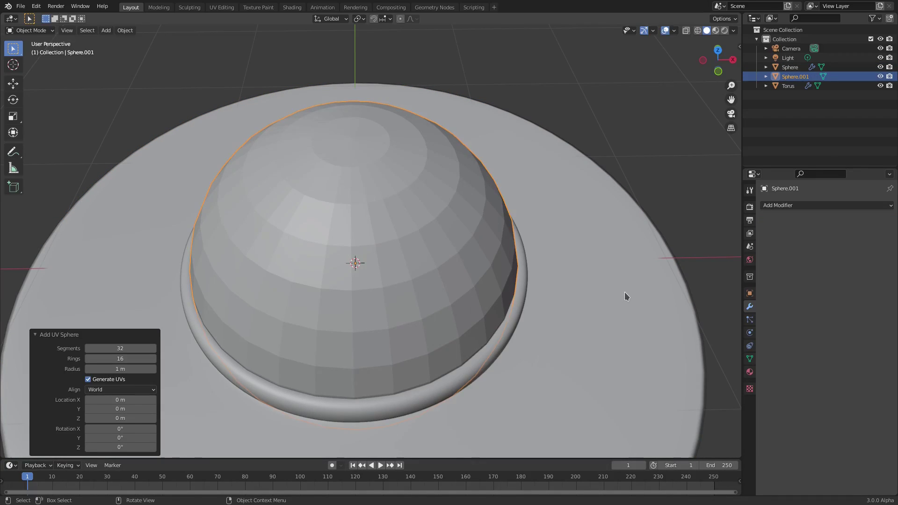
pyautogui.press('s')
pyautogui.click(463, 274)
# Raise the new sphere along global Z until it floats clear above the crown, checking from the front view
pyautogui.press('g')
pyautogui.press('z')
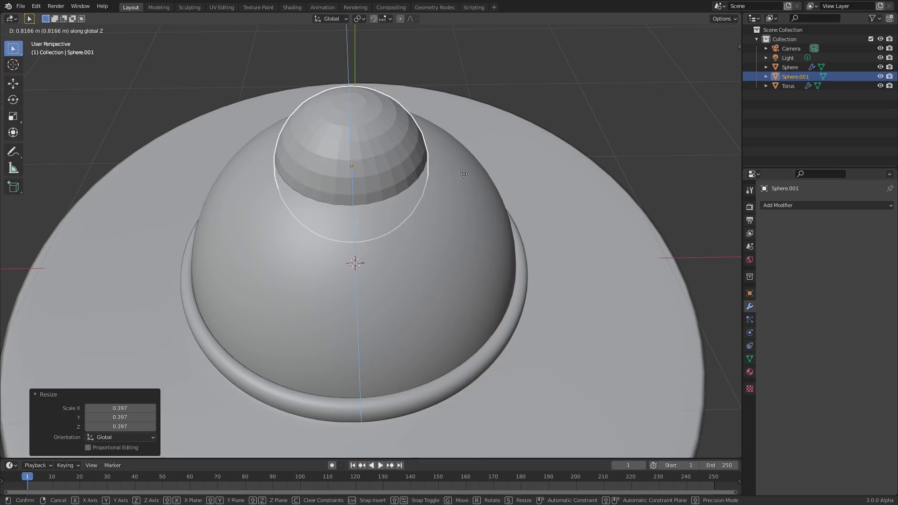
pyautogui.click(463, 167)
pyautogui.press('g')
pyautogui.press('z')
pyautogui.click(475, 88)
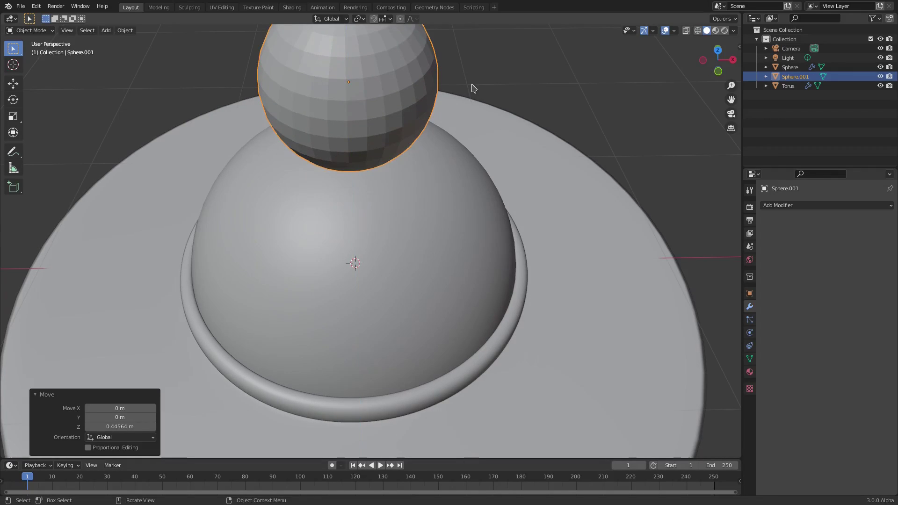
pyautogui.press('KP_1')
pyautogui.press('g')
pyautogui.press('z')
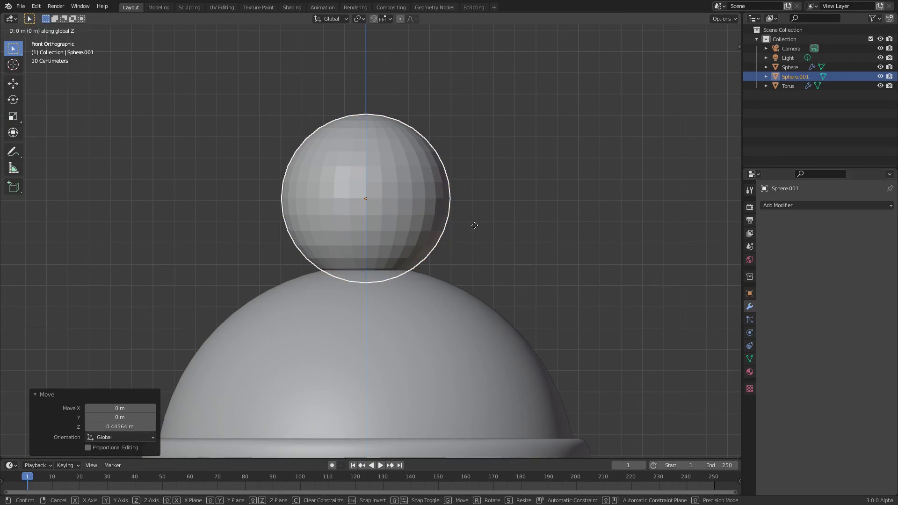
pyautogui.click(474, 195)
# Delete the lower half of the small sphere's vertices in Edit Mode with X-ray on, and return to Object Mode
pyautogui.scroll(-6, 377, 292)
pyautogui.scroll(5, 377, 292)
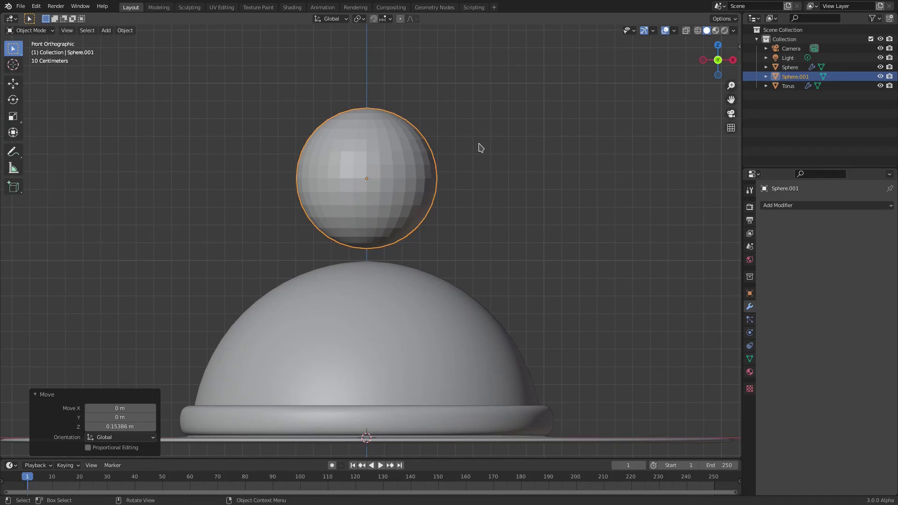
pyautogui.scroll(1, 480, 146)
pyautogui.press('Tab')
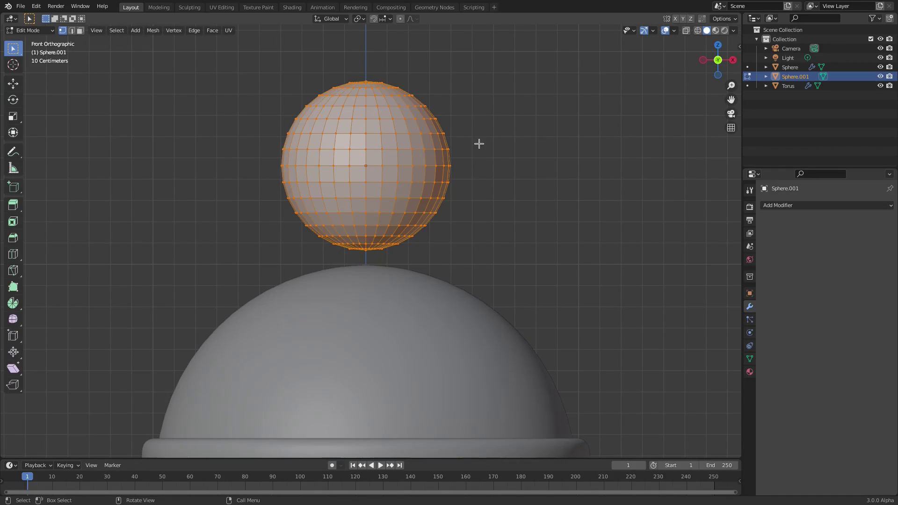
pyautogui.click(687, 31)
pyautogui.moveTo(582, 287); pyautogui.dragTo(226, 171)
pyautogui.press('x')
pyautogui.click(226, 171)
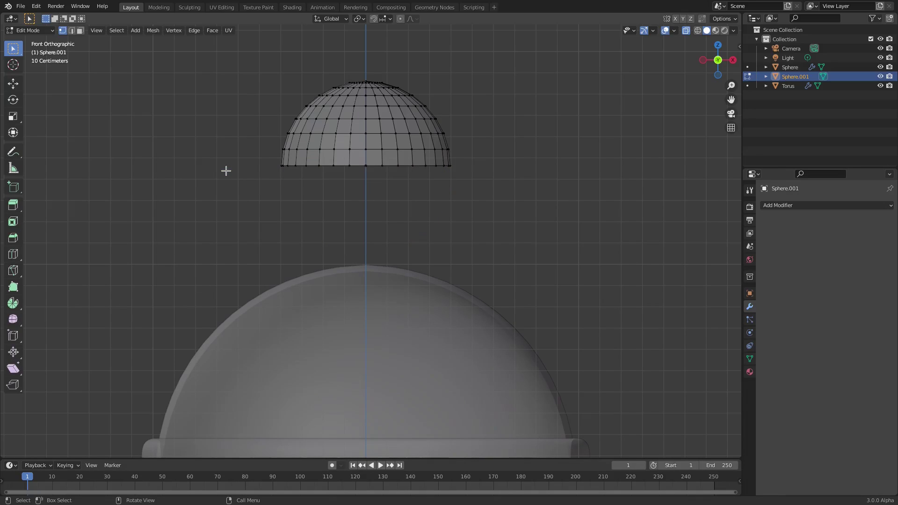
pyautogui.press('Tab')
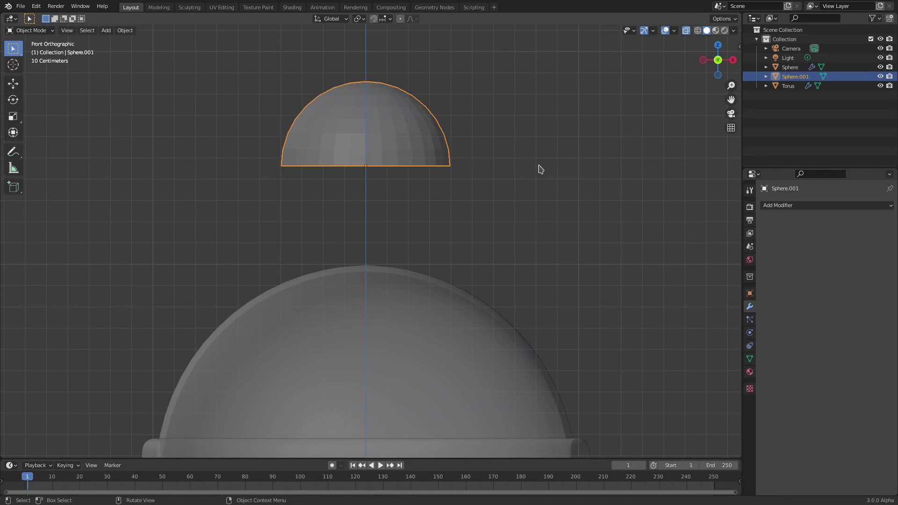
# Lower the half-sphere about 0.63 m, shrink it to button size, and raise it about 0.12 m to the crown's top
pyautogui.press('g')
pyautogui.press('z')
pyautogui.click(534, 305)
pyautogui.press('s')
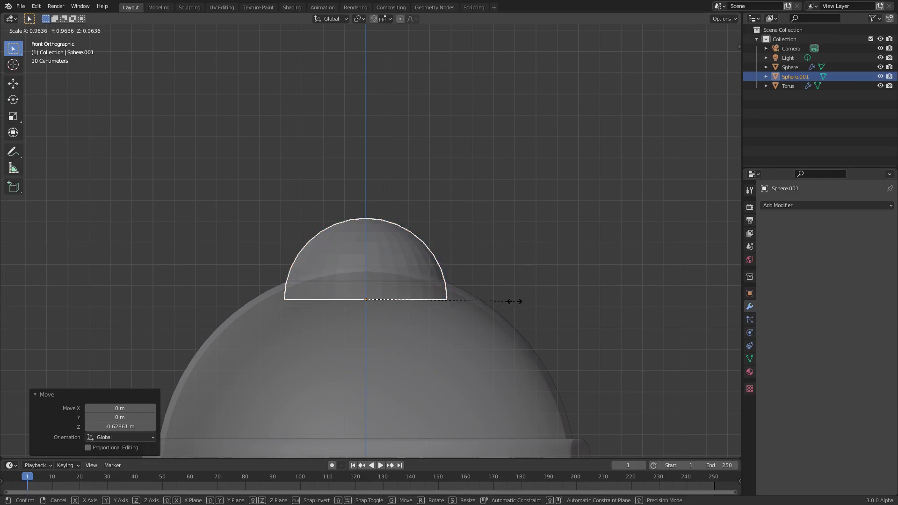
pyautogui.click(409, 301)
pyautogui.press('g')
pyautogui.press('z')
pyautogui.click(450, 279)
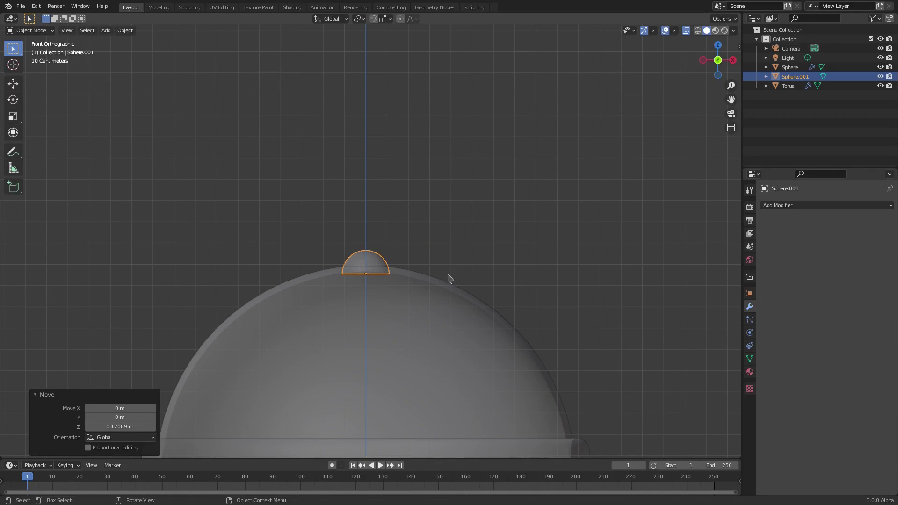
# Shrink the half-sphere a little further and raise it about 0.015 m so it caps the crown
pyautogui.press('s')
pyautogui.click(427, 277)
pyautogui.press('g')
pyautogui.press('z')
pyautogui.click(424, 275)
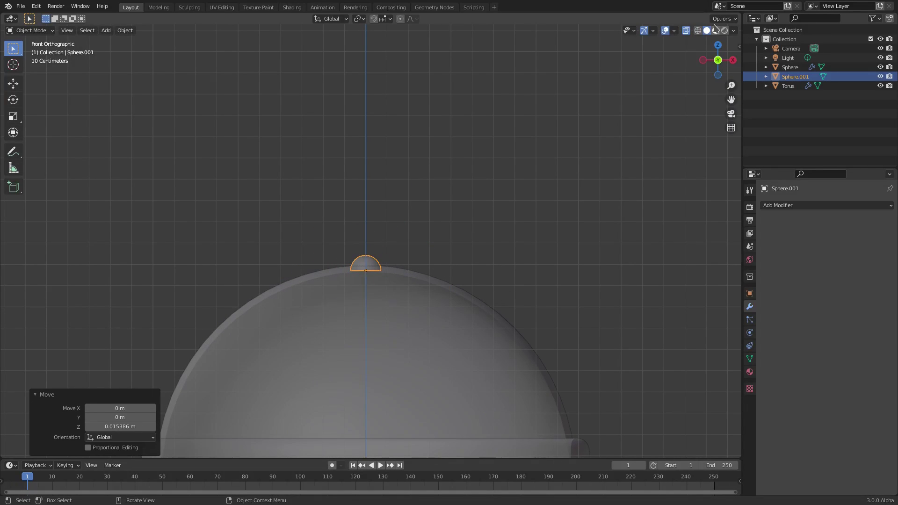
# Turn off X-ray and shade the half-sphere button smooth
pyautogui.click(688, 30)
pyautogui.moveTo(331, 216); pyautogui.dragTo(341, 257, button='middle')
pyautogui.scroll(3, 400, 265)
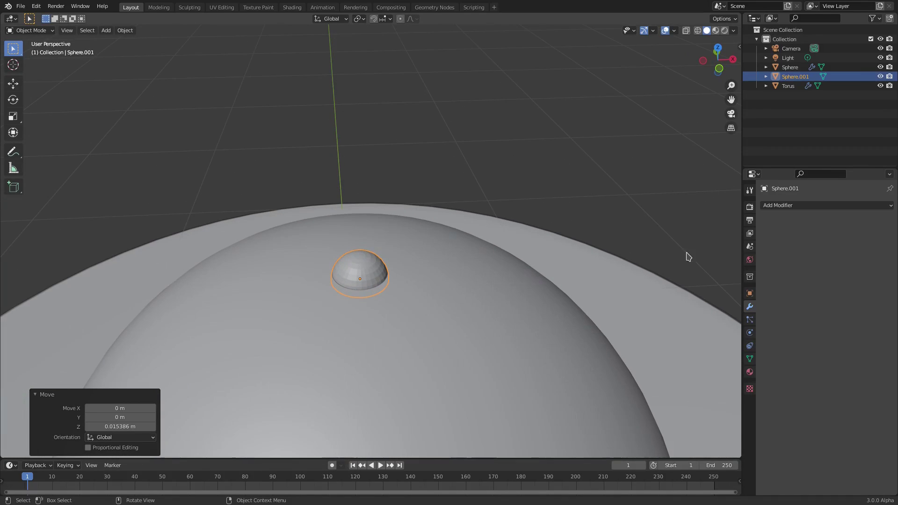
pyautogui.click(125, 30)
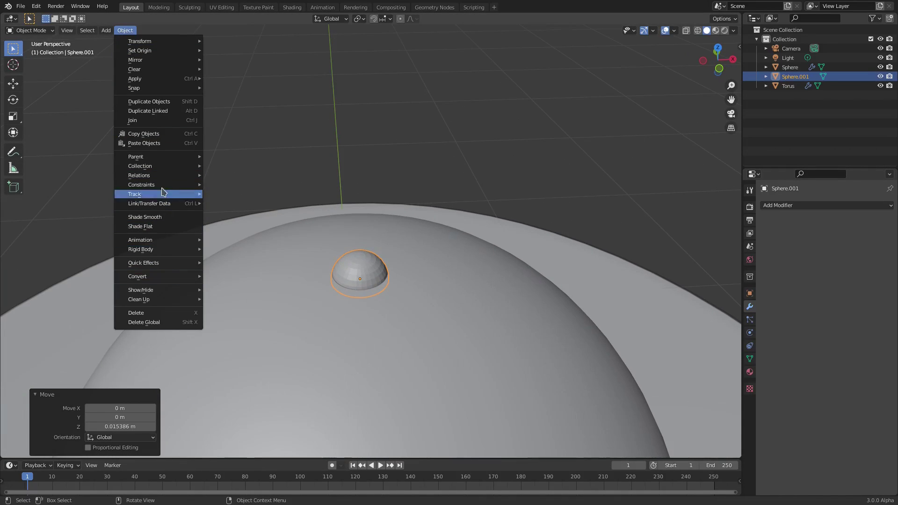
pyautogui.click(174, 218)
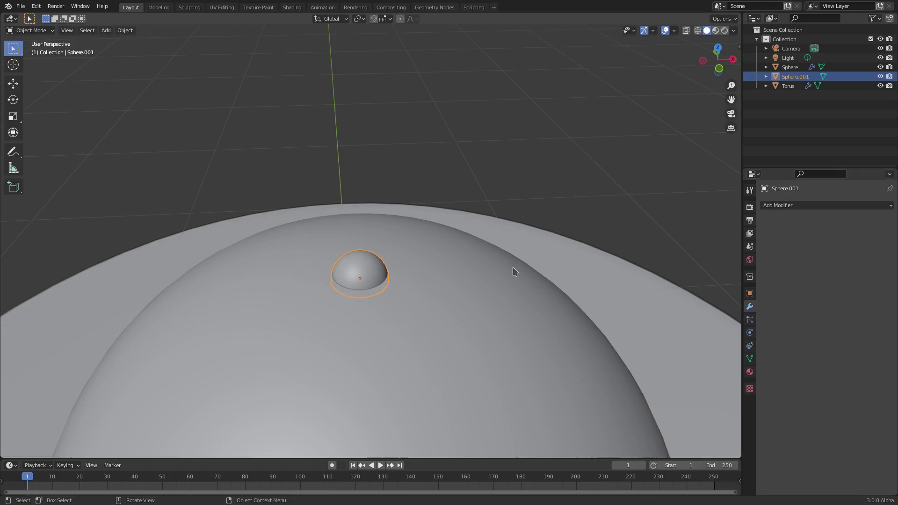
# Fine-tune the button's height along global Z, scale it to about 0.94, and deselect everything
pyautogui.press('g')
pyautogui.press('z')
pyautogui.click(493, 269)
pyautogui.press('s')
pyautogui.click(495, 268)
pyautogui.press('g')
pyautogui.press('z')
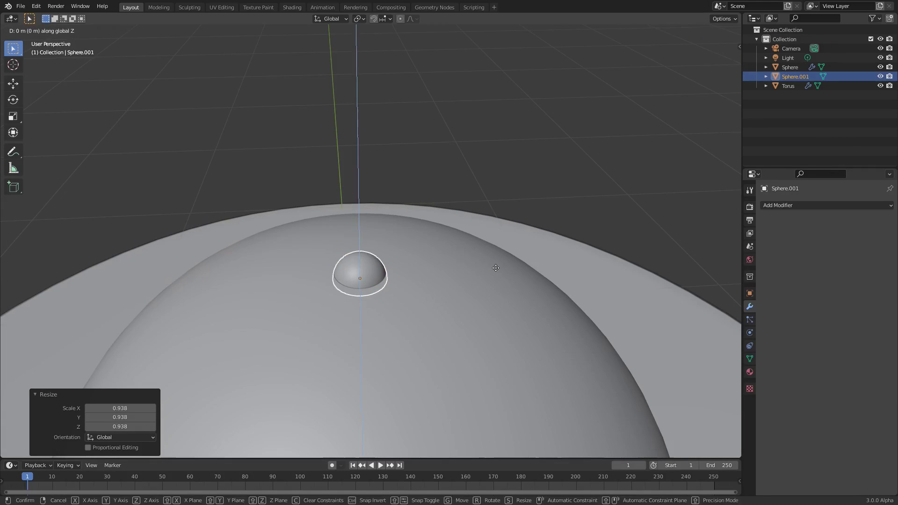
pyautogui.click(495, 268)
pyautogui.hotkey('alt', 'a')
# Examine the button's size and seating on the crown from several angles, and reselect it
pyautogui.scroll(-4, 476, 237)
pyautogui.moveTo(476, 236)
pyautogui.mouseDown(button='middle')
pyautogui.moveTo(535, 282)
pyautogui.moveTo(483, 207)
pyautogui.moveTo(485, 231)
pyautogui.mouseUp(button='middle')
pyautogui.scroll(4, 468, 311)
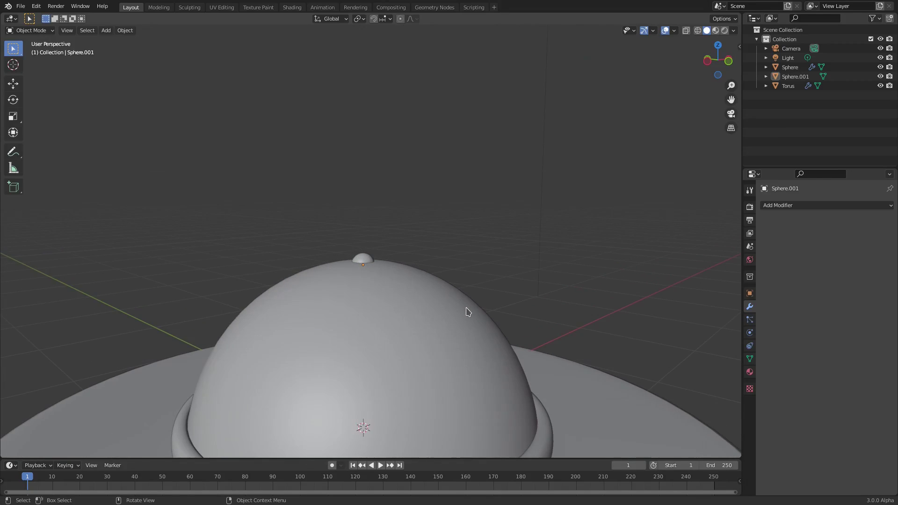
pyautogui.scroll(-3, 467, 311)
pyautogui.scroll(5, 463, 311)
pyautogui.moveTo(457, 310); pyautogui.dragTo(403, 309, button='middle')
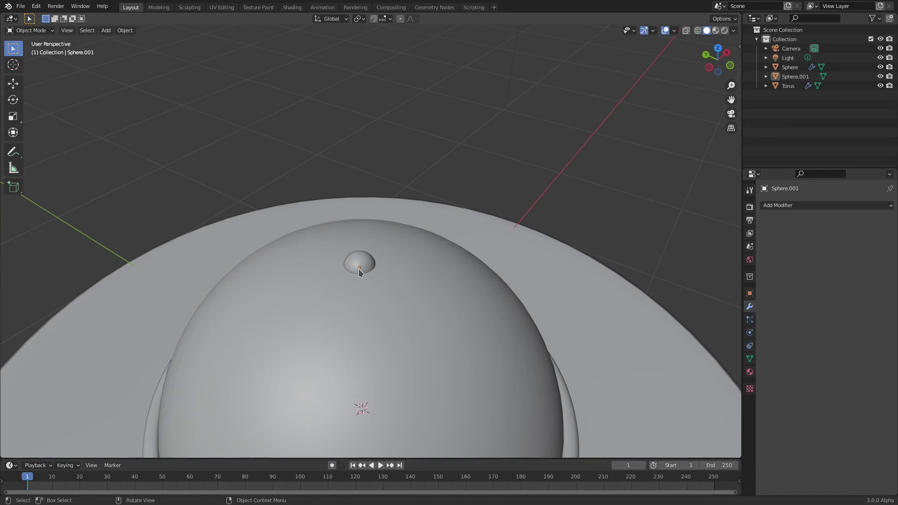
pyautogui.click(359, 269)
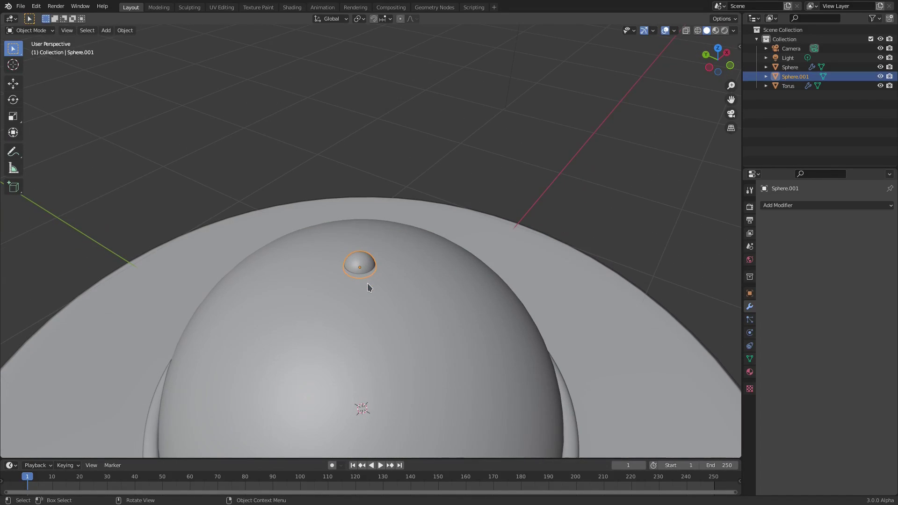
pyautogui.scroll(-5, 425, 349)
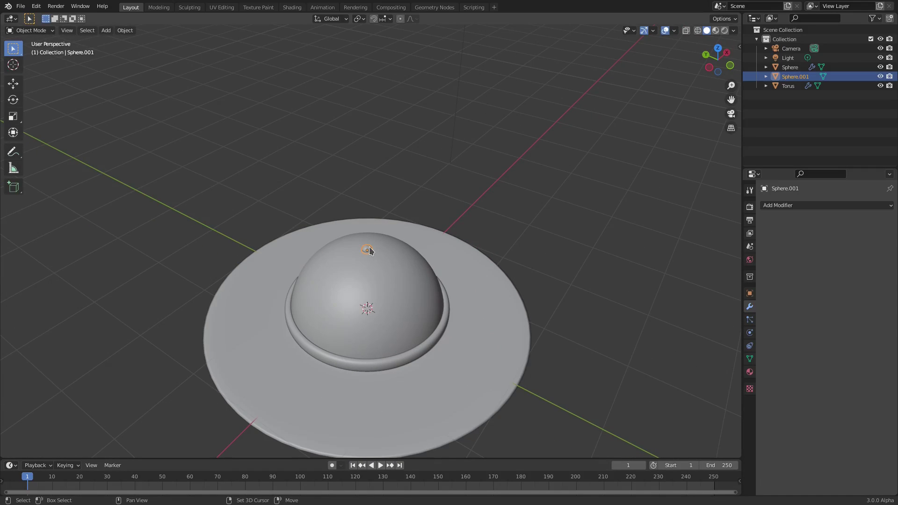
# Parent the button and the torus band to the hat body with the Object option
pyautogui.keyDown('shift'); pyautogui.click(436, 343); pyautogui.keyUp('shift')
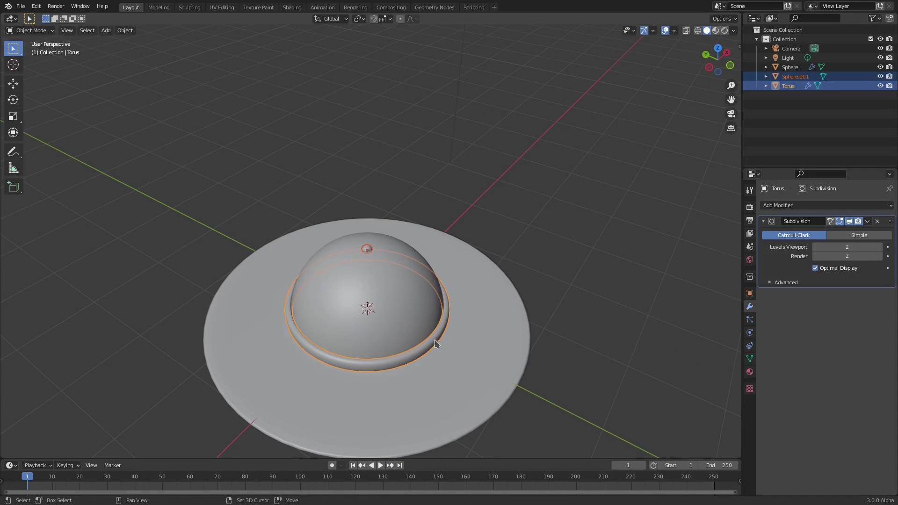
pyautogui.keyDown('shift'); pyautogui.click(470, 294); pyautogui.keyUp('shift')
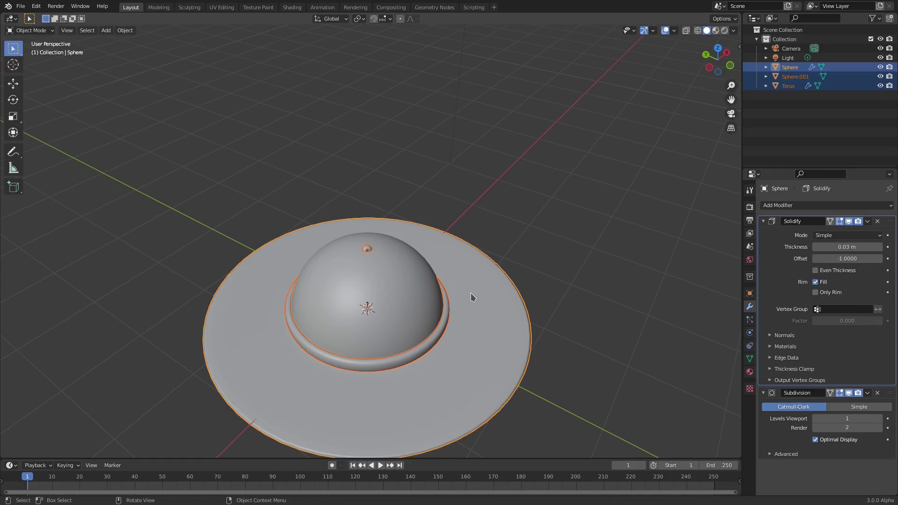
pyautogui.hotkey('ctrl', 'p')
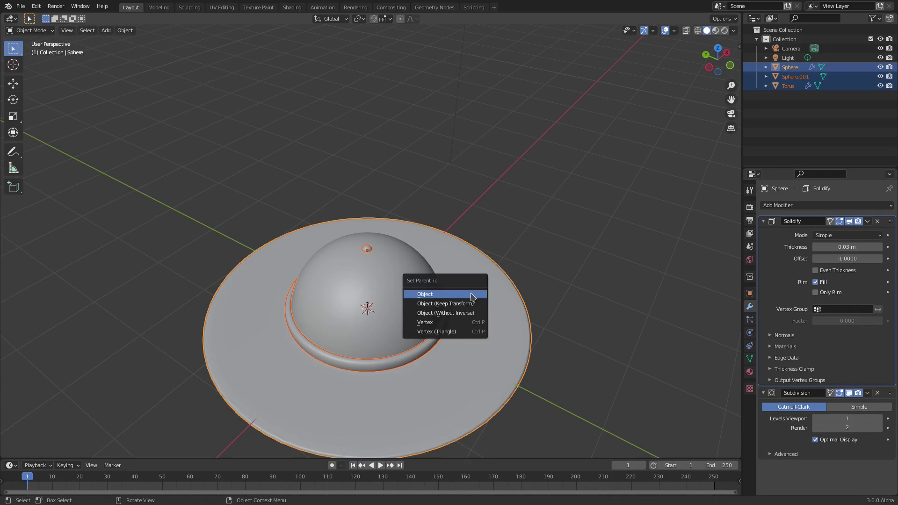
pyautogui.click(452, 295)
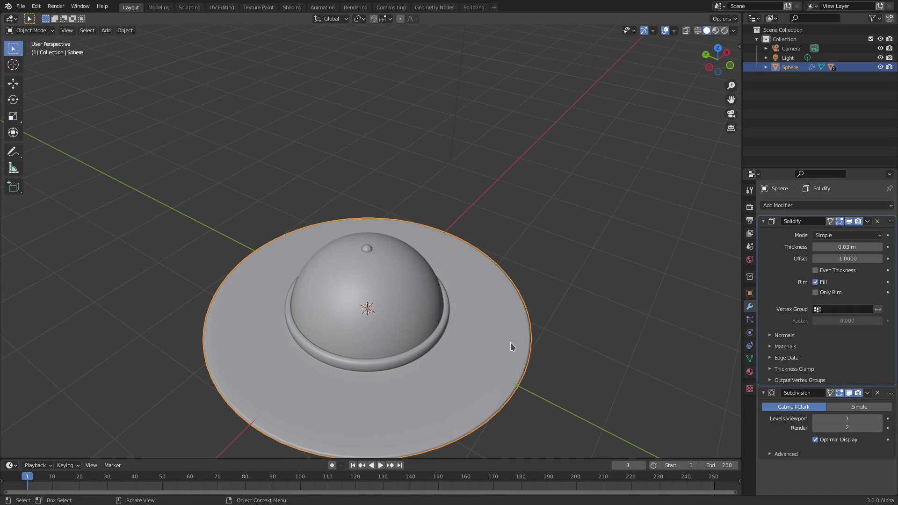
pyautogui.press('r')
pyautogui.press('r')
pyautogui.rightClick(463, 397)
pyautogui.press('g')
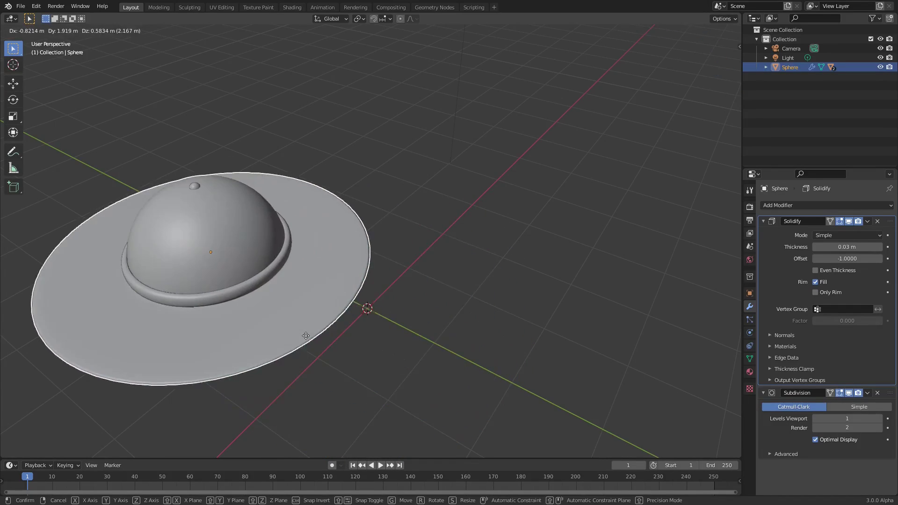
pyautogui.rightClick(304, 335)
pyautogui.press('r')
pyautogui.press('Escape')
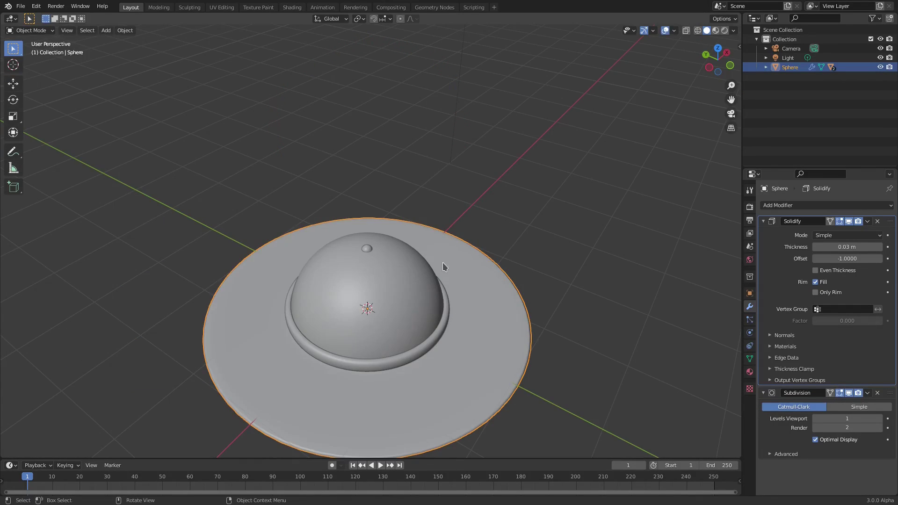
# Assign the existing Material to the hat body and switch the viewport to Material Preview shading
pyautogui.moveTo(504, 299); pyautogui.dragTo(521, 237, button='middle')
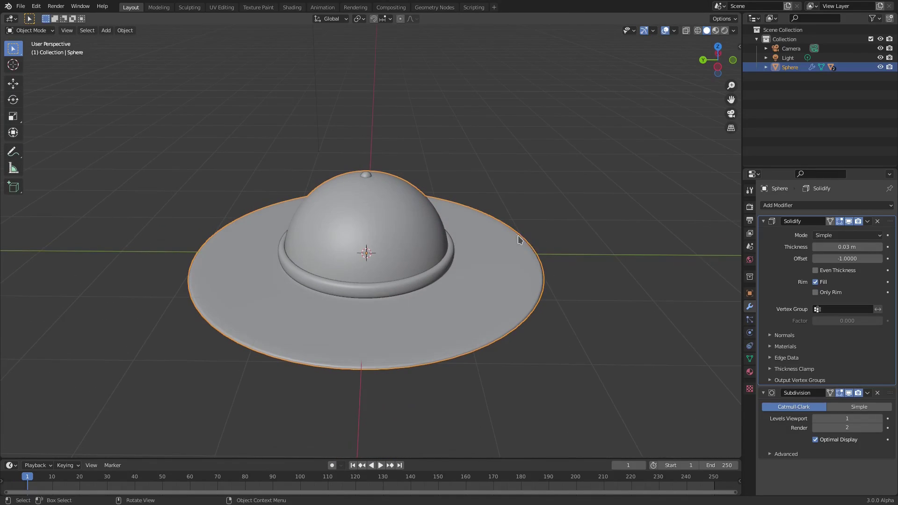
pyautogui.click(750, 372)
pyautogui.click(769, 246)
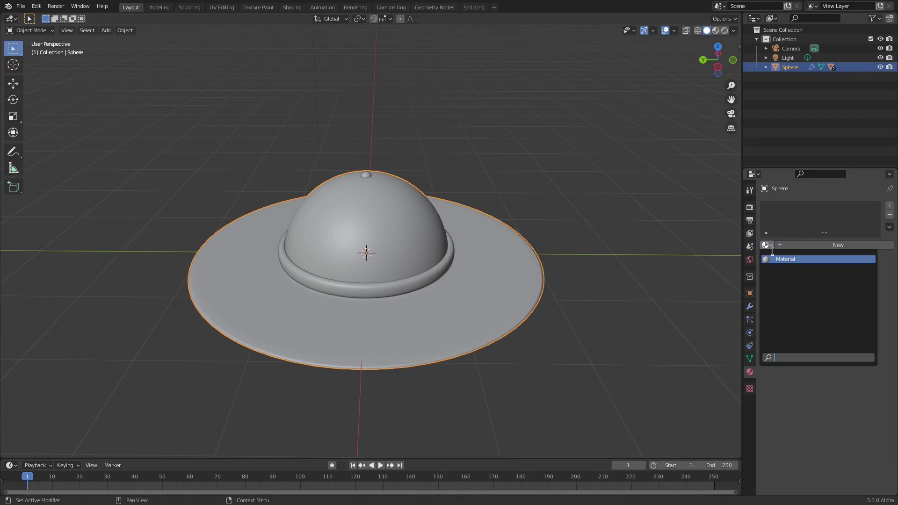
pyautogui.click(776, 258)
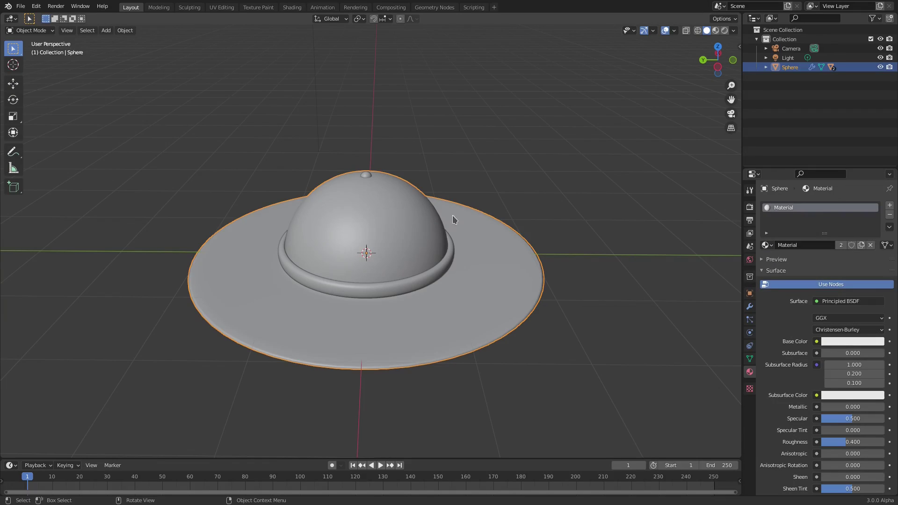
pyautogui.scroll(-2, 603, 179)
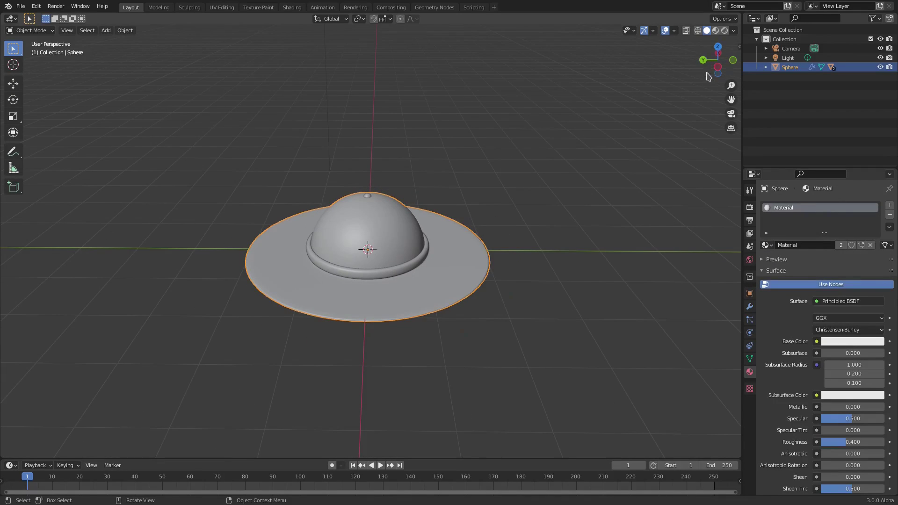
pyautogui.click(716, 30)
pyautogui.moveTo(585, 160)
pyautogui.mouseDown(button='middle')
pyautogui.moveTo(427, 171)
pyautogui.moveTo(483, 156)
pyautogui.mouseUp(button='middle')
pyautogui.scroll(-3, 486, 141)
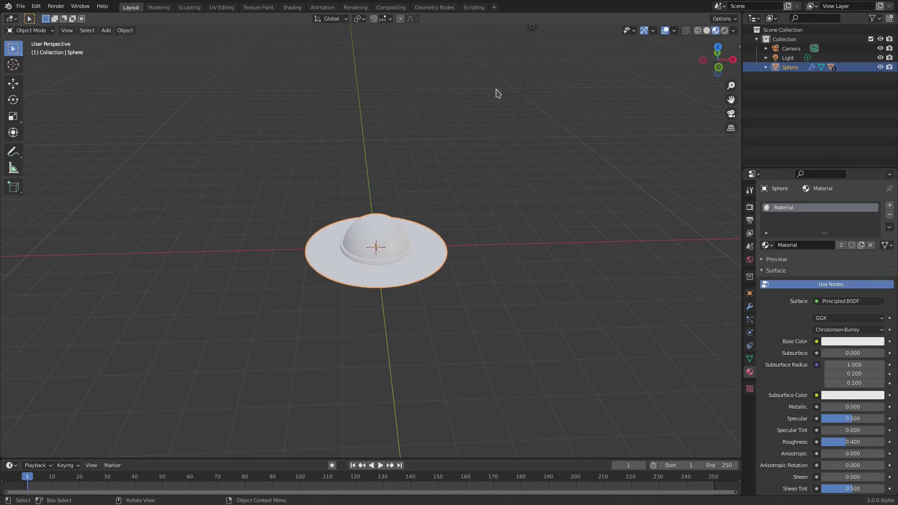
pyautogui.scroll(5, 511, 151)
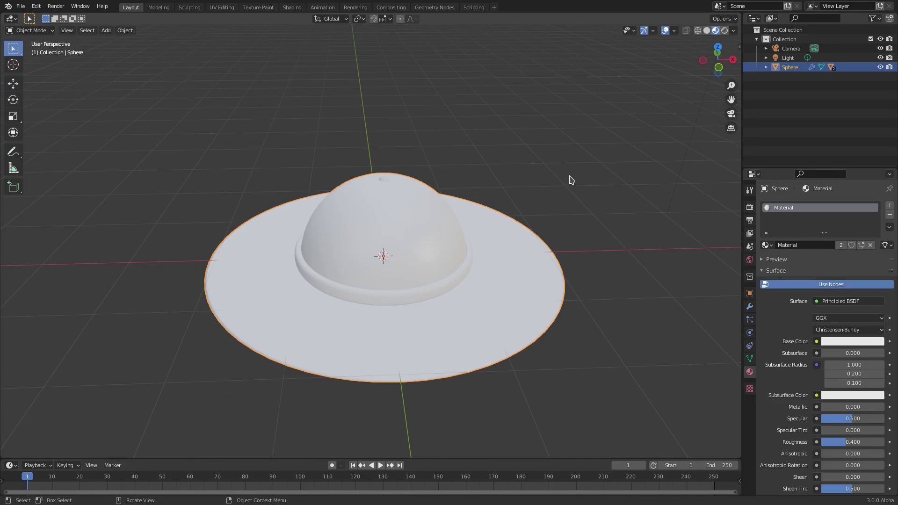
# Set the hat body's base color to a straw tan and assign the same Material to the button
pyautogui.click(832, 341)
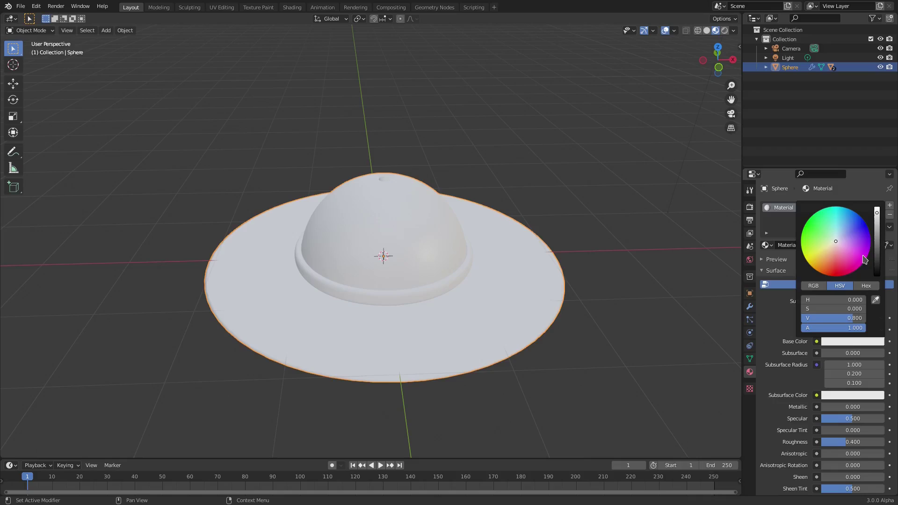
pyautogui.click(828, 255)
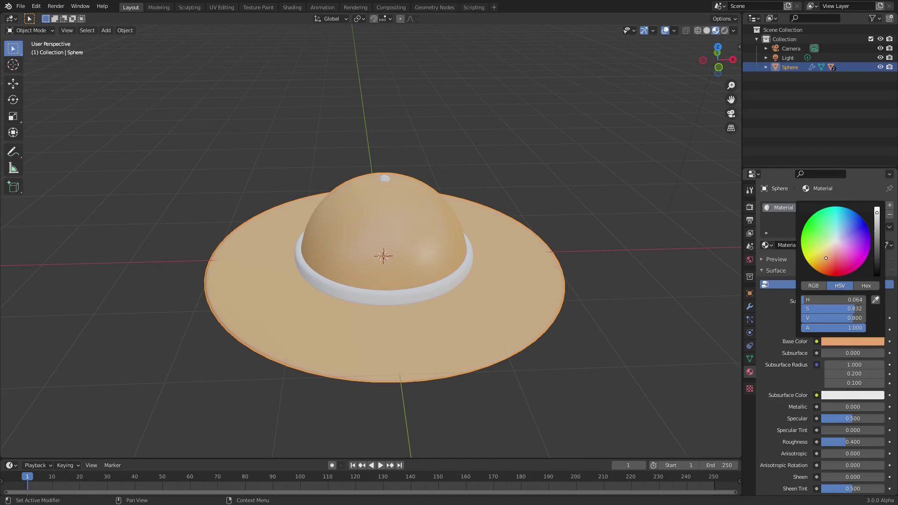
pyautogui.click(384, 180)
pyautogui.click(767, 245)
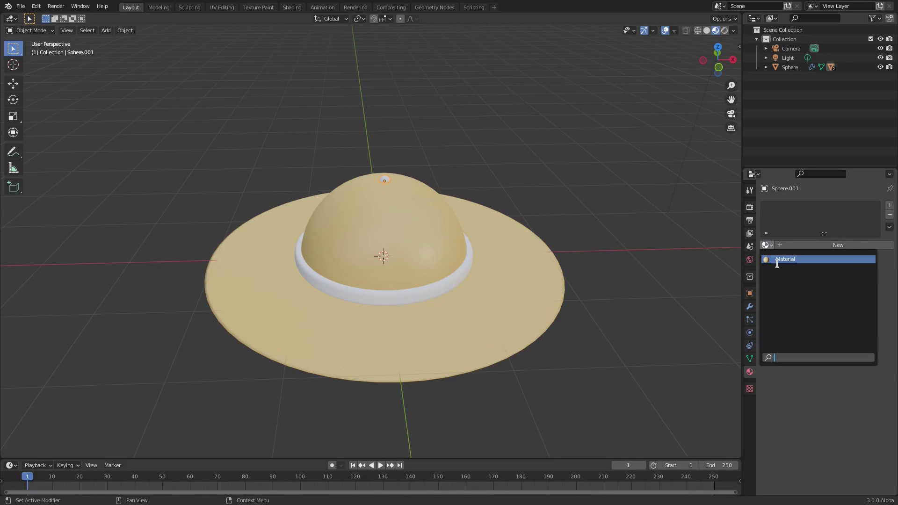
pyautogui.click(777, 261)
# Create a new material for the torus band and set its base color to purple
pyautogui.click(449, 293)
pyautogui.click(791, 246)
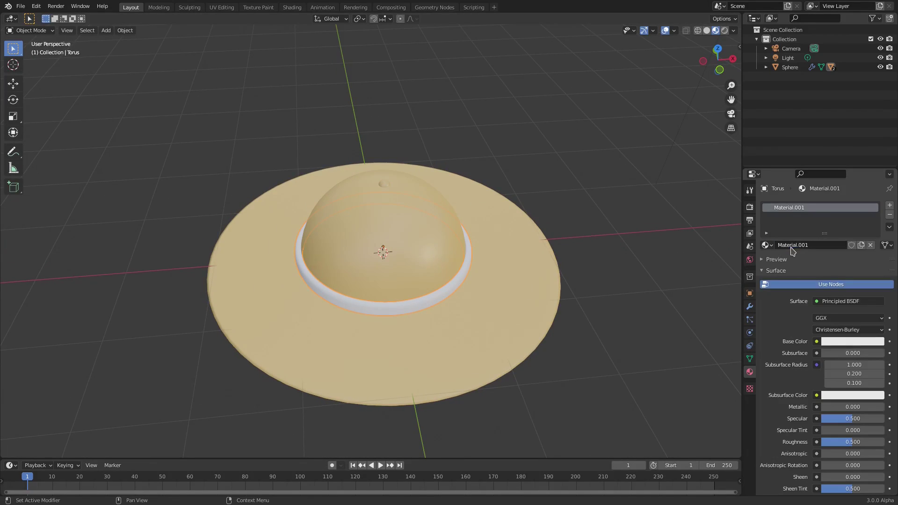
pyautogui.click(840, 341)
pyautogui.click(844, 342)
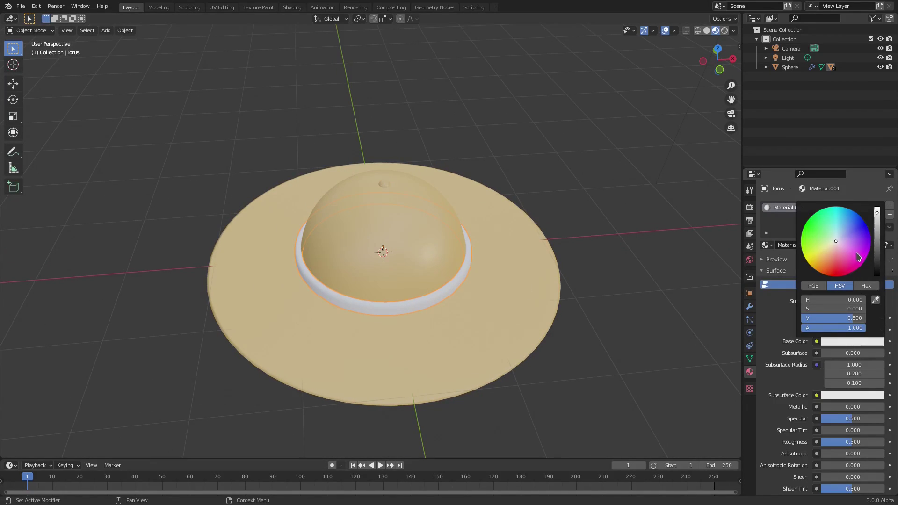
pyautogui.click(855, 228)
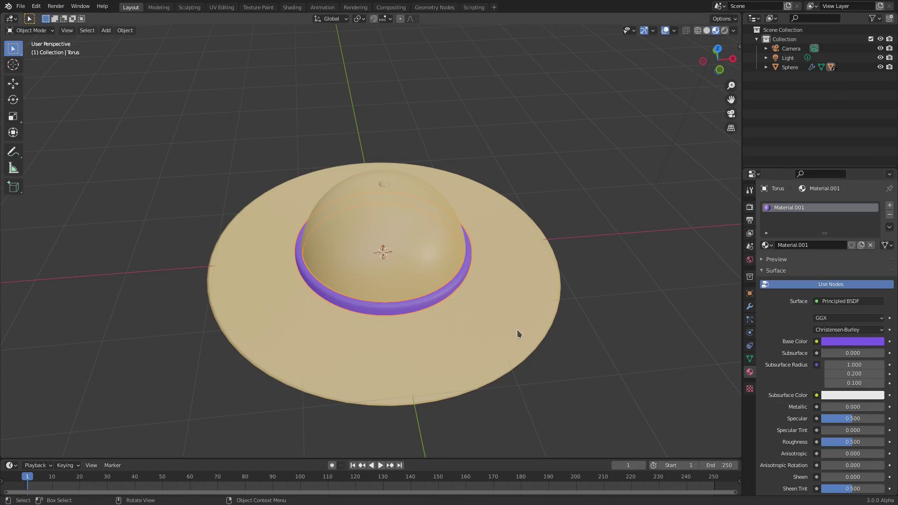
# Set the band material's specular to 0.140 and its roughness to 0.706
pyautogui.moveTo(518, 335); pyautogui.dragTo(581, 271, button='middle')
pyautogui.scroll(2, 723, 354)
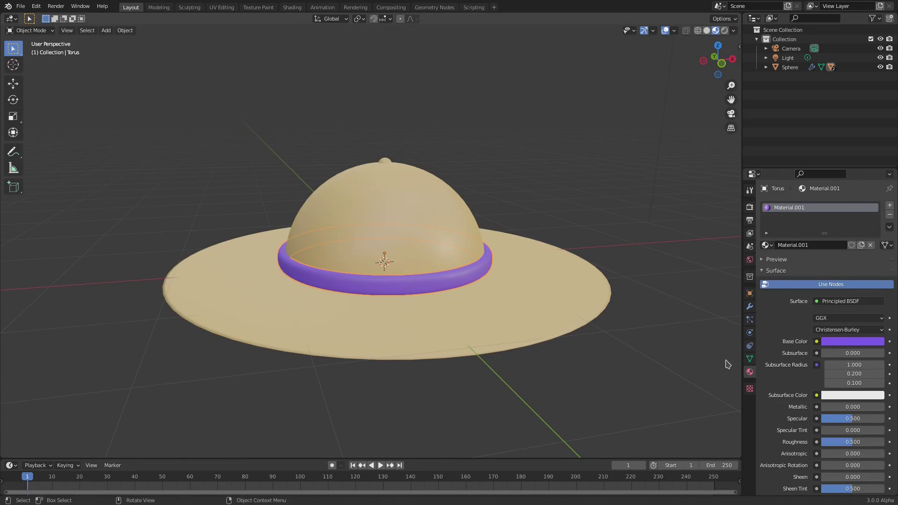
pyautogui.scroll(-2, 804, 388)
pyautogui.moveTo(853, 381); pyautogui.dragTo(828, 381)
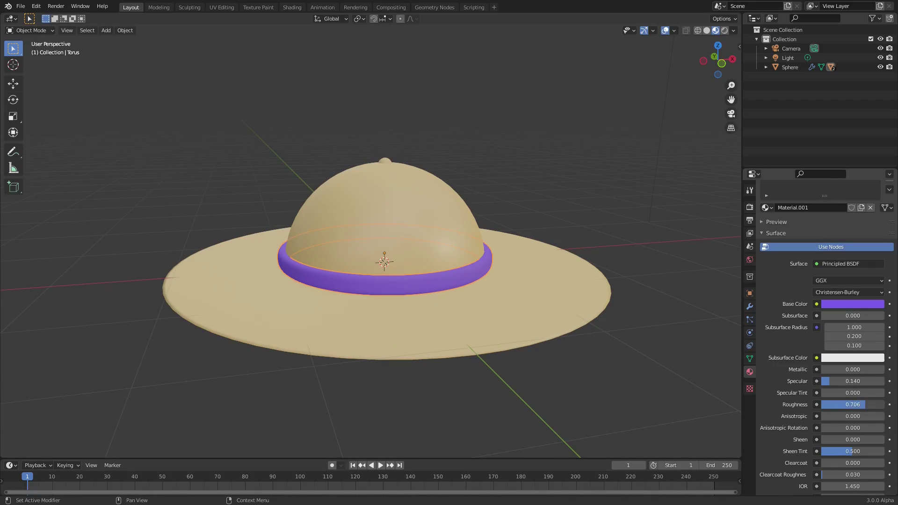
pyautogui.scroll(-1, 608, 341)
# Set the hat body material's specular to 0.353 and its roughness to 0.540
pyautogui.moveTo(577, 335); pyautogui.dragTo(449, 334, button='middle')
pyautogui.scroll(2, 485, 333)
pyautogui.click(468, 337)
pyautogui.moveTo(853, 381); pyautogui.dragTo(856, 404)
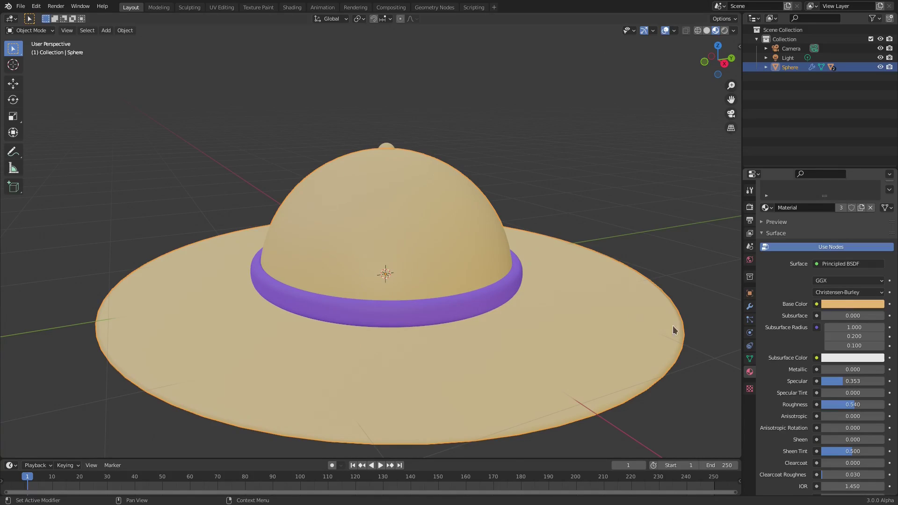
# Set the hat material's specular to 0.713 and specular tint to 0.404, checking the shading from several angles
pyautogui.moveTo(674, 330); pyautogui.dragTo(531, 274, button='middle')
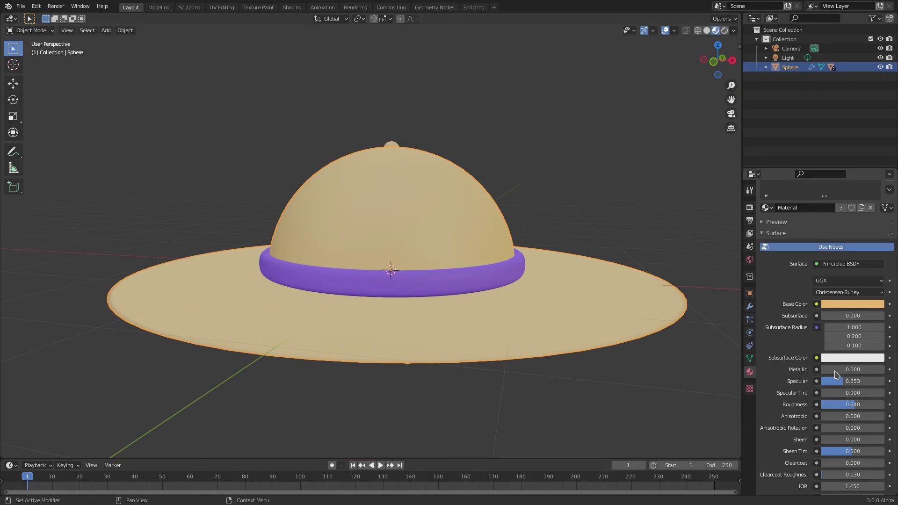
pyautogui.moveTo(853, 381)
pyautogui.mouseDown()
pyautogui.moveTo(877, 381)
pyautogui.moveTo(863, 381)
pyautogui.mouseUp()
pyautogui.moveTo(537, 270); pyautogui.dragTo(518, 277, button='middle')
pyautogui.moveTo(842, 393)
pyautogui.mouseDown()
pyautogui.moveTo(884, 393)
pyautogui.moveTo(854, 393)
pyautogui.mouseUp()
pyautogui.moveTo(585, 299); pyautogui.dragTo(651, 286, button='middle')
pyautogui.scroll(-3, 502, 314)
pyautogui.moveTo(461, 319); pyautogui.dragTo(416, 320, button='middle')
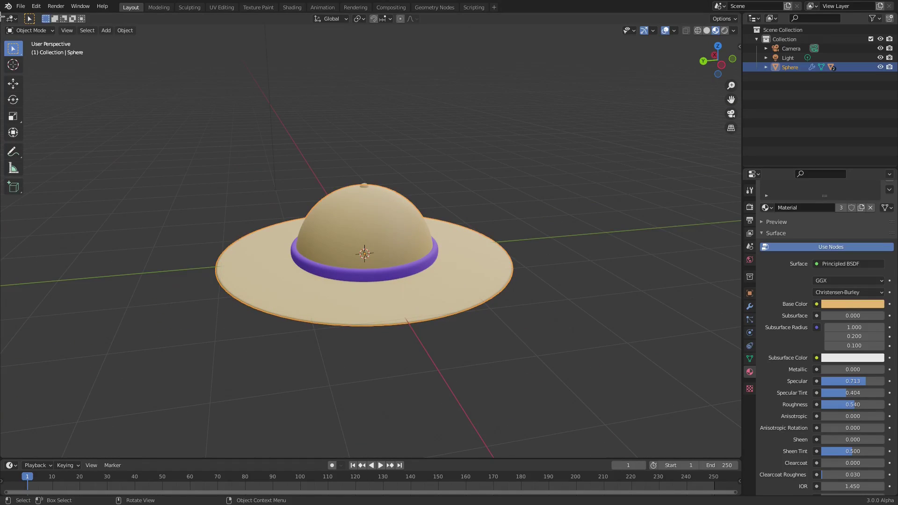
pyautogui.moveTo(3, 17); pyautogui.dragTo(360, 141)
pyautogui.scroll(3, 517, 231)
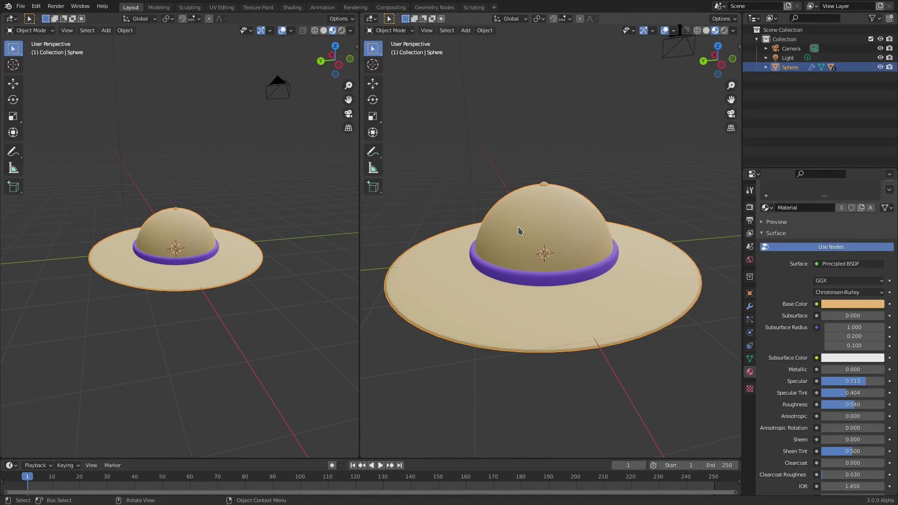
pyautogui.click(10, 19)
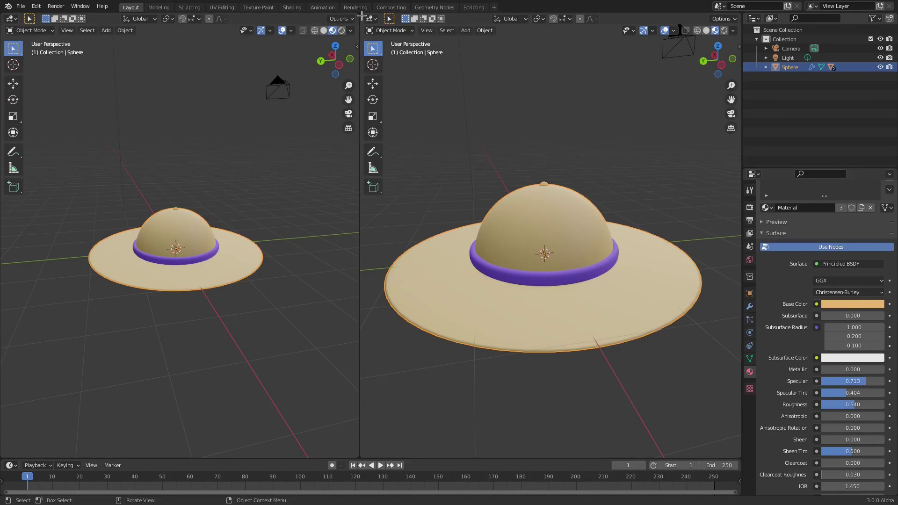
pyautogui.moveTo(360, 17); pyautogui.dragTo(2, 23)
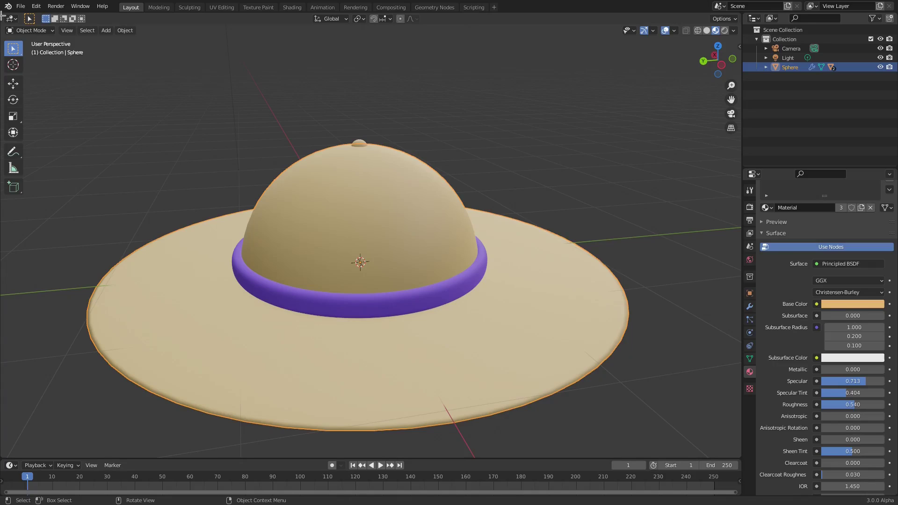
# Split the 3D viewport vertically in half and turn one half into a Shader Editor framing the hat material's nodes
pyautogui.moveTo(3, 17); pyautogui.dragTo(374, 93)
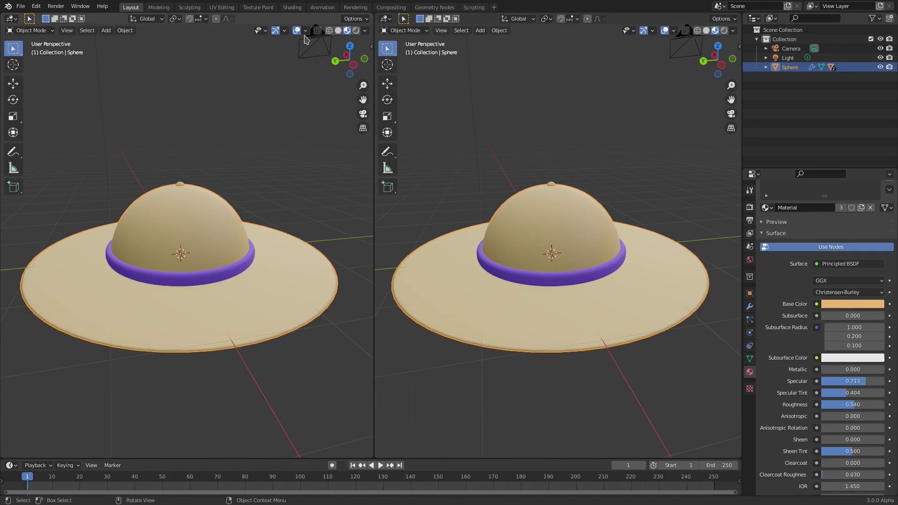
pyautogui.click(12, 19)
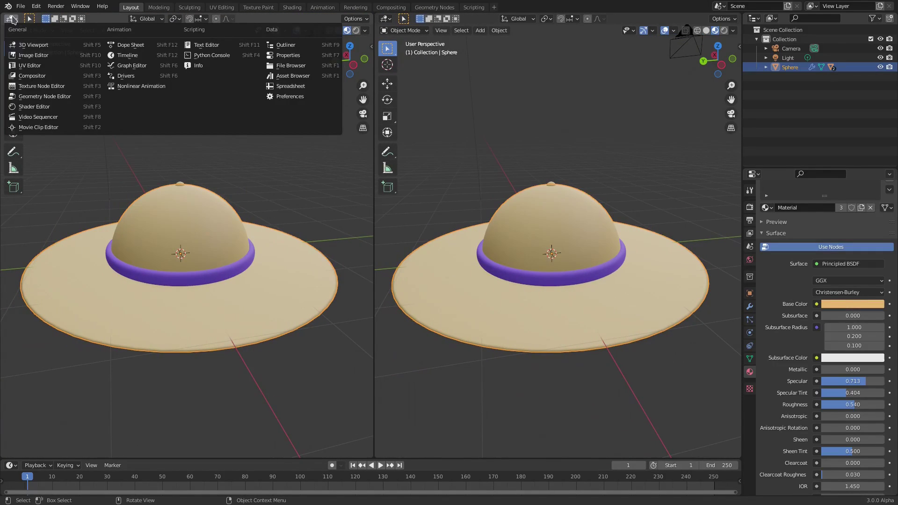
pyautogui.click(56, 107)
pyautogui.moveTo(270, 265); pyautogui.dragTo(367, 277)
pyautogui.scroll(4, 244, 288)
pyautogui.moveTo(241, 289); pyautogui.dragTo(356, 222, button='middle')
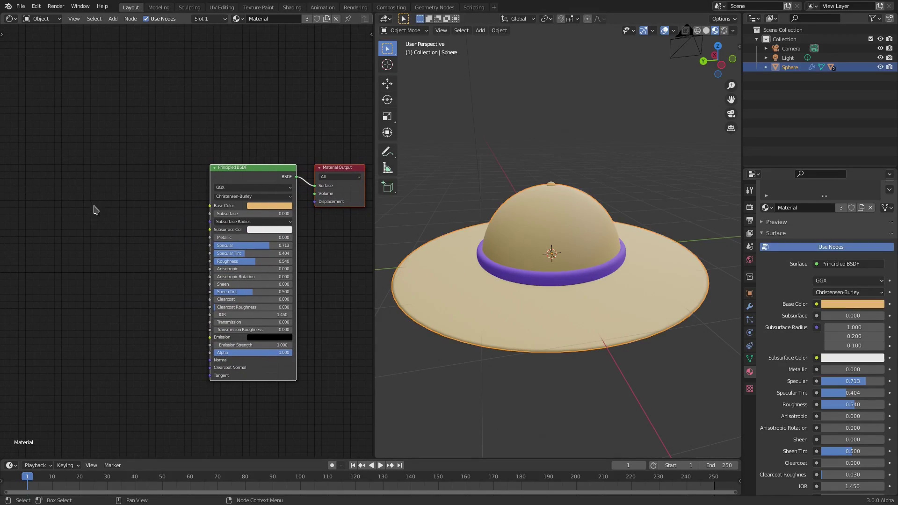
# Add a Noise Texture node and connect its Color output to the Principled BSDF's Base Color
pyautogui.hotkey('shift', 'a')
pyautogui.click(96, 206)
pyautogui.write('noise')
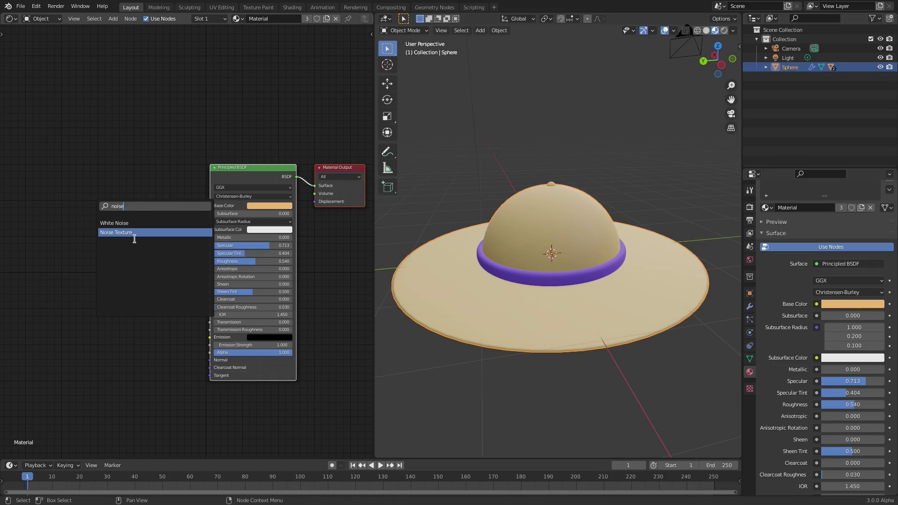
pyautogui.press('Return')
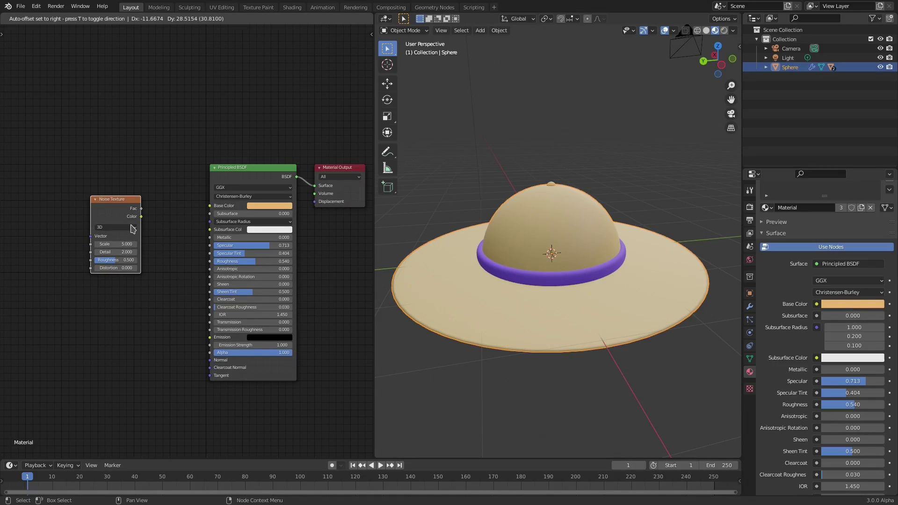
pyautogui.click(131, 225)
pyautogui.moveTo(140, 216); pyautogui.dragTo(185, 178)
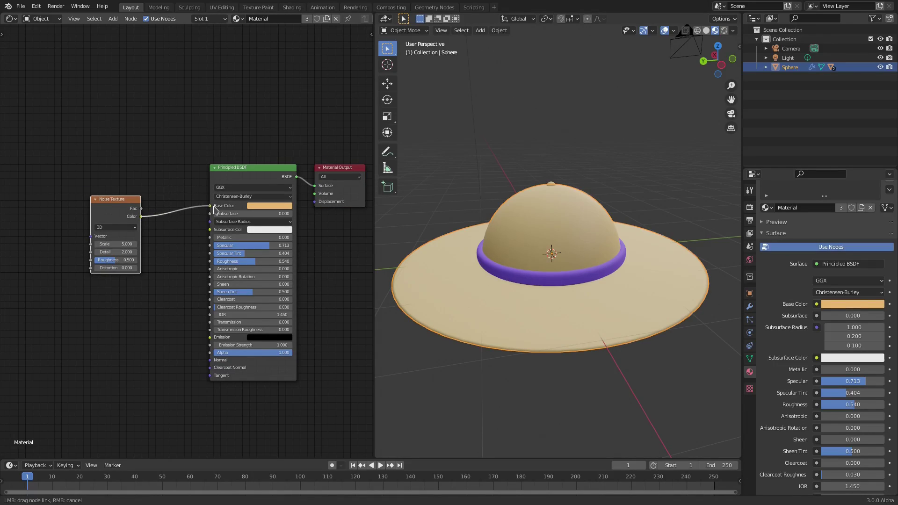
pyautogui.moveTo(214, 210); pyautogui.dragTo(202, 225)
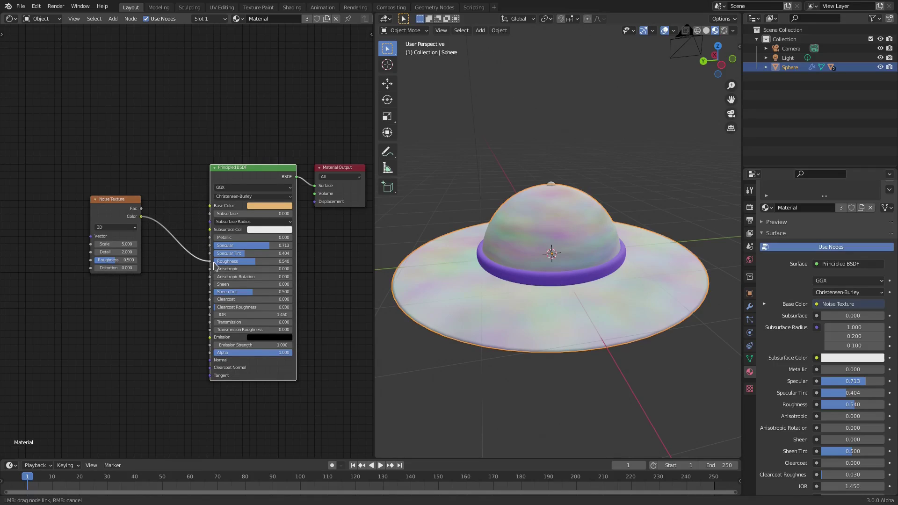
# Reroute the noise Color output to the Principled BSDF's Roughness, and delete the Noise Texture node
pyautogui.moveTo(214, 264); pyautogui.dragTo(212, 261)
pyautogui.moveTo(190, 228); pyautogui.dragTo(251, 233, button='middle')
pyautogui.click(183, 225)
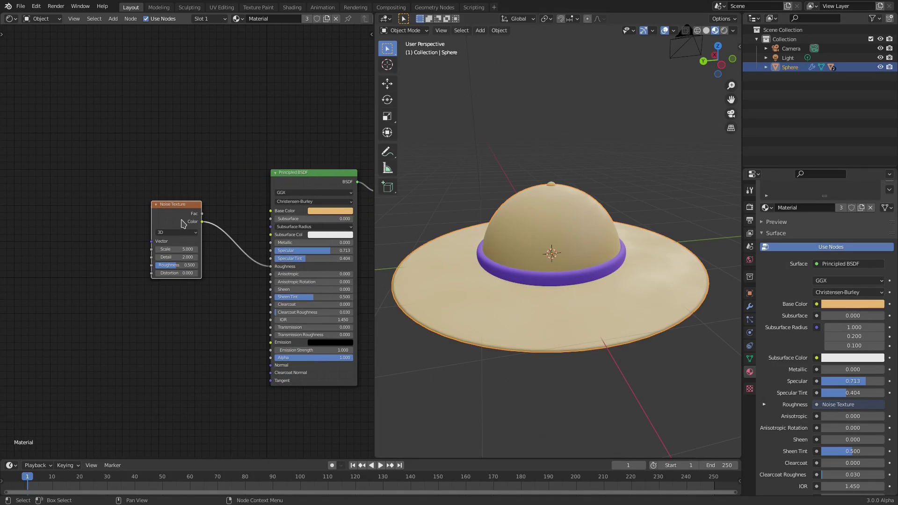
pyautogui.press('x')
# Add a ColorRamp node to the hat material and connect its Color output to the Principled BSDF's Base Color
pyautogui.hotkey('shift', 'a')
pyautogui.click(158, 219)
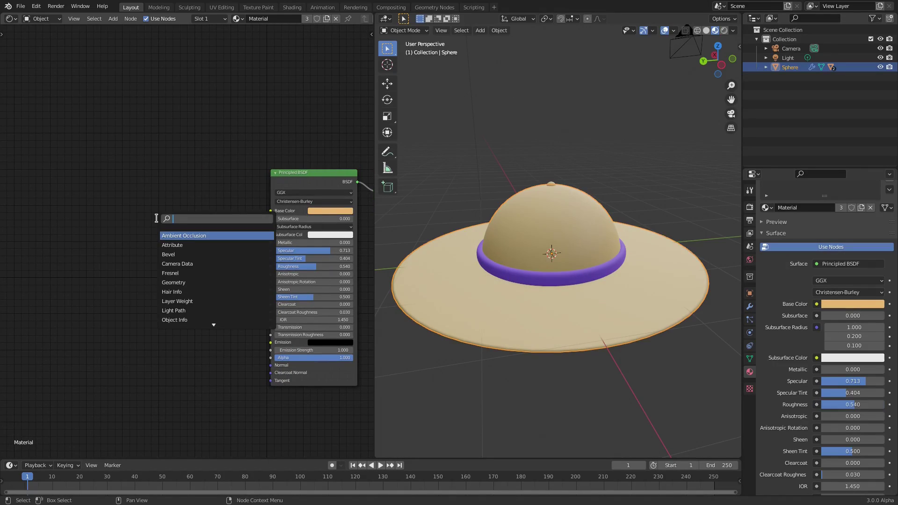
pyautogui.write('colo')
pyautogui.click(190, 234)
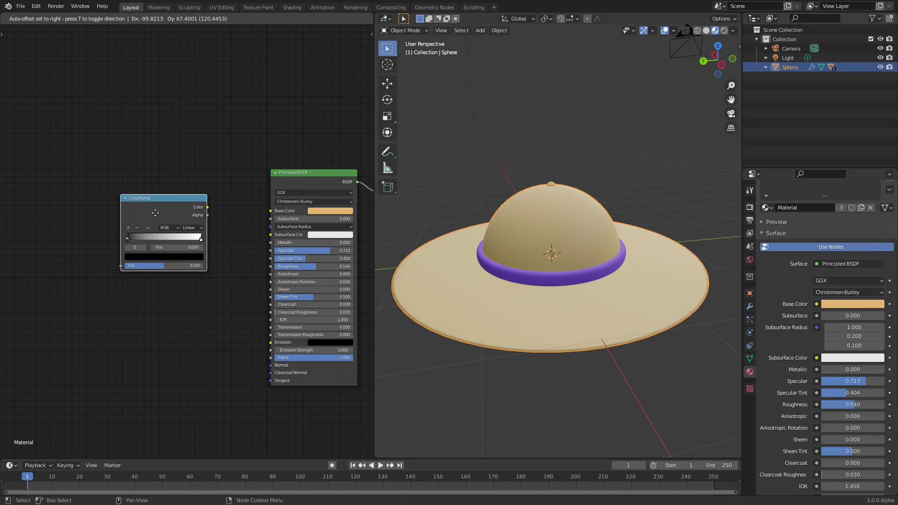
pyautogui.click(190, 234)
pyautogui.moveTo(207, 206); pyautogui.dragTo(246, 178)
pyautogui.moveTo(271, 211); pyautogui.dragTo(270, 211)
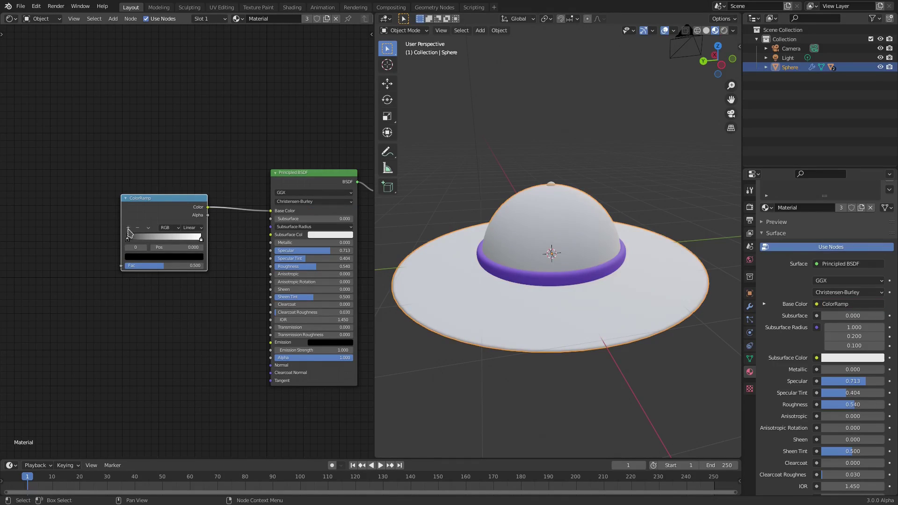
# Set the ramp's first stop to pale yellow (hue 0.120, saturation 0.684) and its last stop to orange (hue 0.060, saturation 0.863)
pyautogui.click(168, 257)
pyautogui.moveTo(187, 198); pyautogui.dragTo(187, 154)
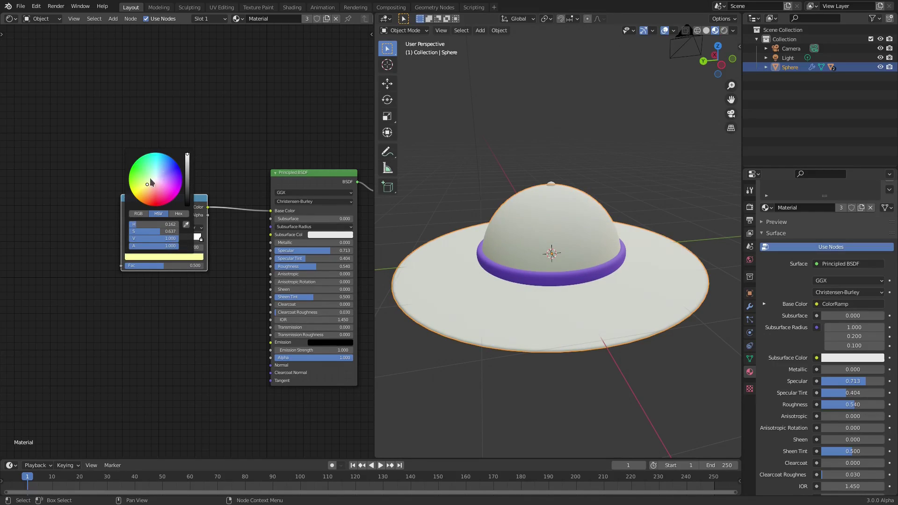
pyautogui.moveTo(151, 180); pyautogui.dragTo(147, 192)
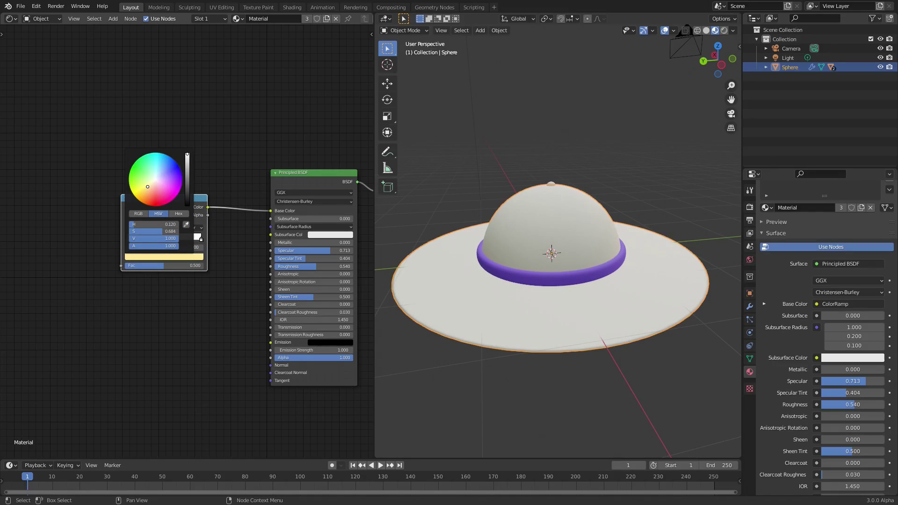
pyautogui.click(201, 239)
pyautogui.click(191, 256)
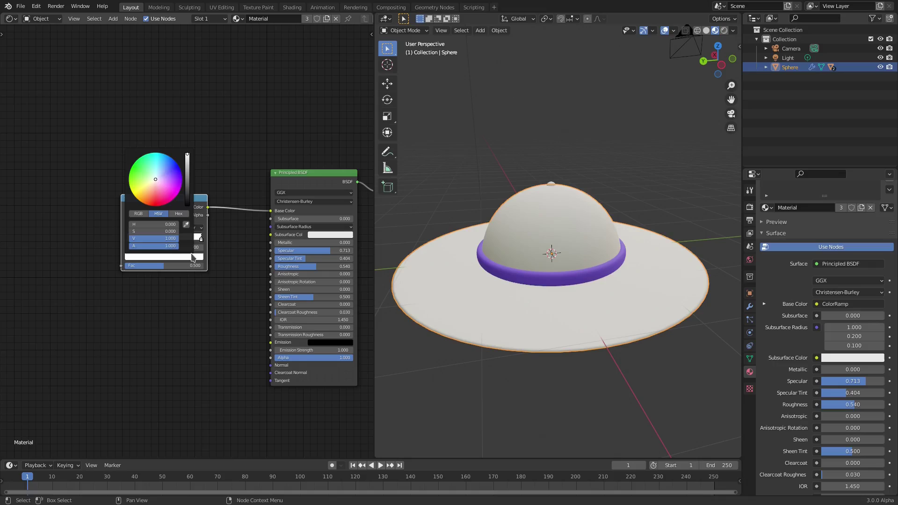
pyautogui.moveTo(149, 194); pyautogui.dragTo(146, 191)
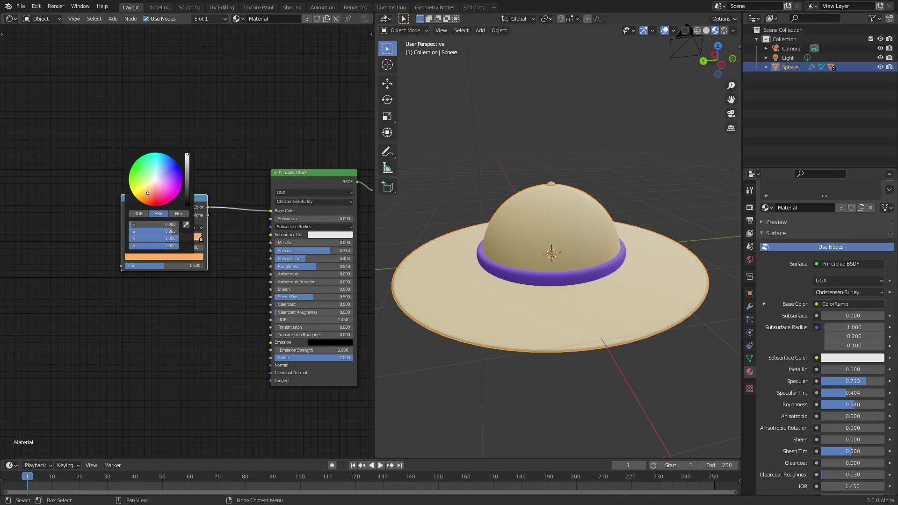
# Add a Noise Texture node left of the hat's ColorRamp and connect its Color output to the ramp's Fac
pyautogui.scroll(1, 226, 231)
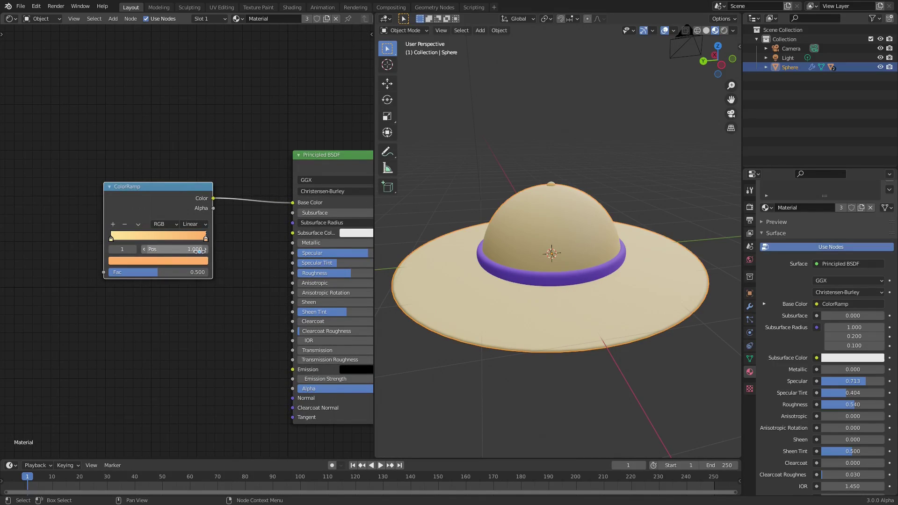
pyautogui.scroll(4, 531, 286)
pyautogui.moveTo(583, 304); pyautogui.dragTo(611, 282, button='middle')
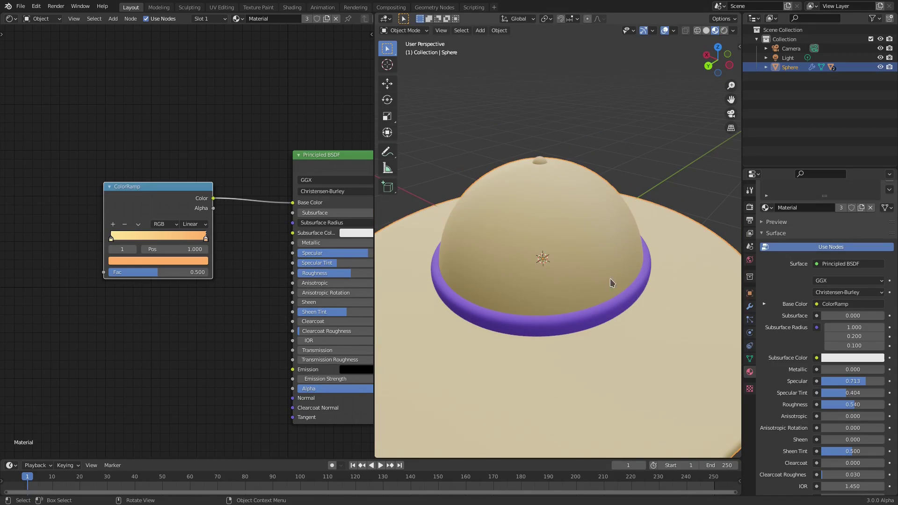
pyautogui.moveTo(538, 280); pyautogui.dragTo(435, 253, button='middle')
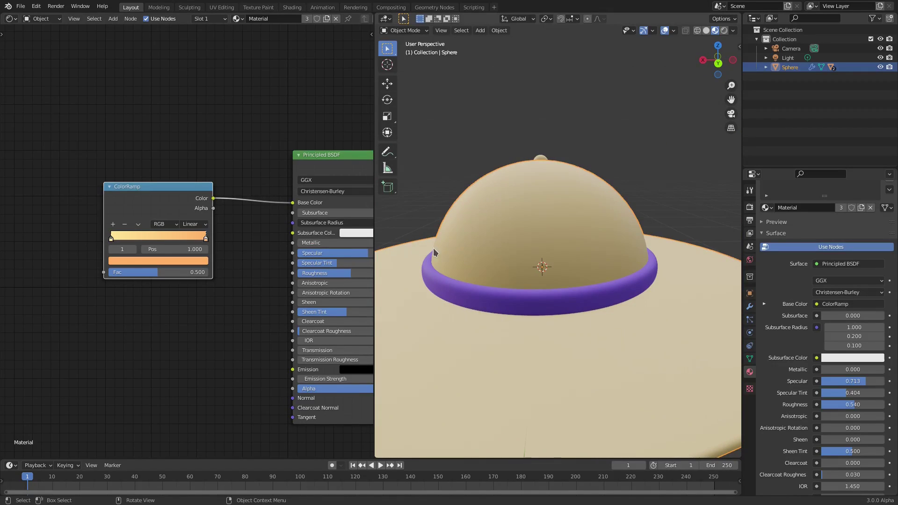
pyautogui.hotkey('shift', 'a')
pyautogui.click(135, 261)
pyautogui.write('noise')
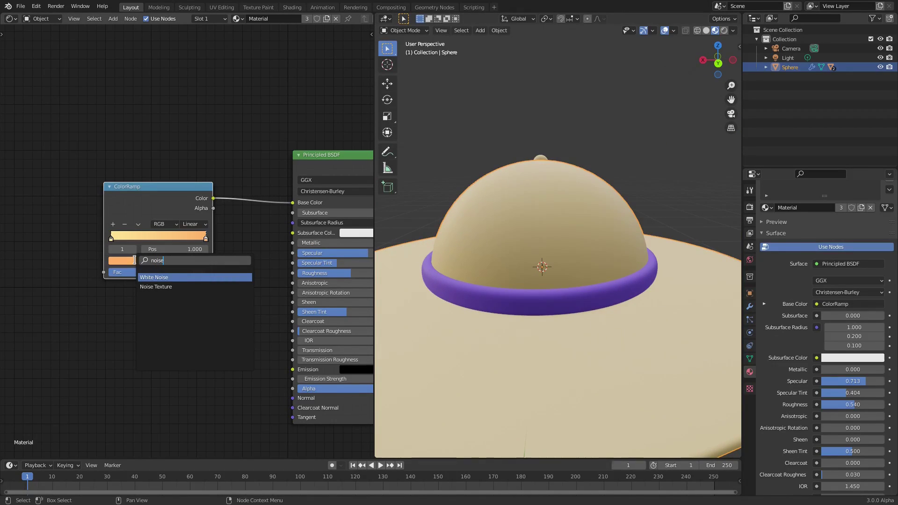
pyautogui.click(156, 287)
pyautogui.click(38, 262)
pyautogui.moveTo(69, 238); pyautogui.dragTo(104, 273)
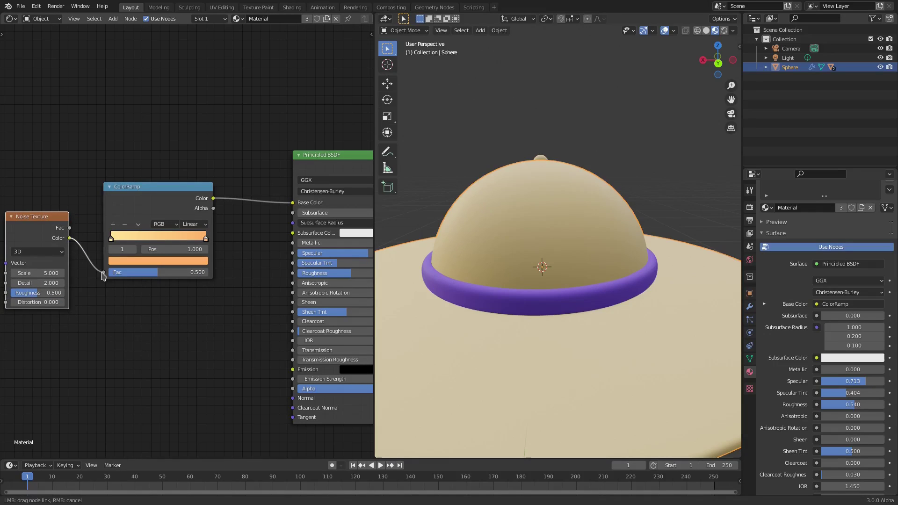
pyautogui.moveTo(48, 218); pyautogui.dragTo(51, 192)
# Set the hat's Noise Texture scale to 9.900, detail to 2.200 and distortion to 2.000
pyautogui.moveTo(538, 262)
pyautogui.mouseDown(button='middle')
pyautogui.moveTo(561, 323)
pyautogui.moveTo(624, 318)
pyautogui.mouseUp(button='middle')
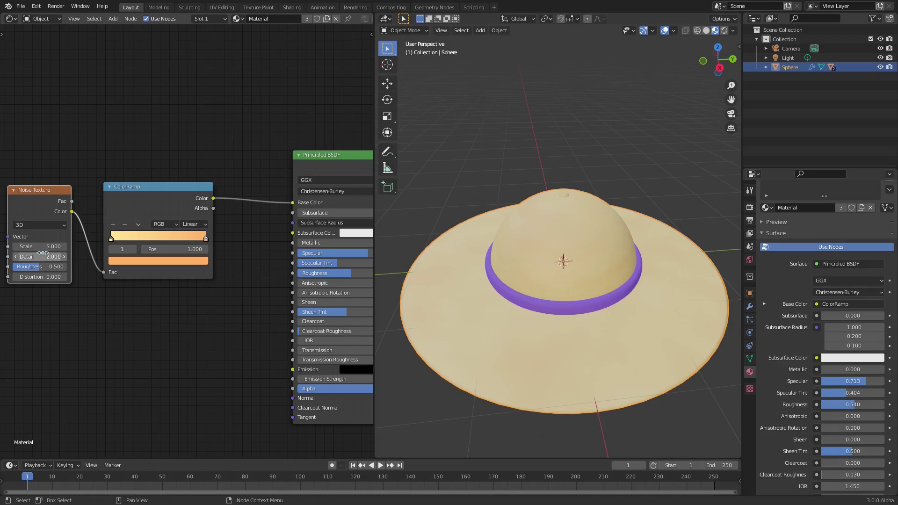
pyautogui.moveTo(41, 246); pyautogui.dragTo(61, 246)
pyautogui.moveTo(486, 299); pyautogui.dragTo(736, 268, button='middle')
pyautogui.scroll(4, 585, 305)
pyautogui.scroll(1, 497, 206)
pyautogui.scroll(-3, 497, 207)
pyautogui.moveTo(312, 264); pyautogui.dragTo(333, 254, button='middle')
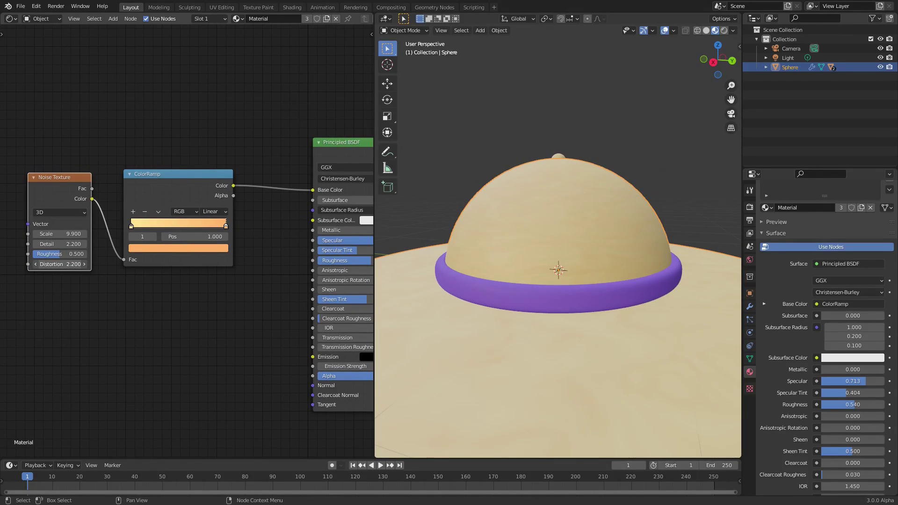
# Change the last stop of the hat's ColorRamp to a slightly deeper, redder orange
pyautogui.moveTo(421, 300); pyautogui.dragTo(613, 349, button='middle')
pyautogui.scroll(-3, 576, 337)
pyautogui.scroll(3, 613, 348)
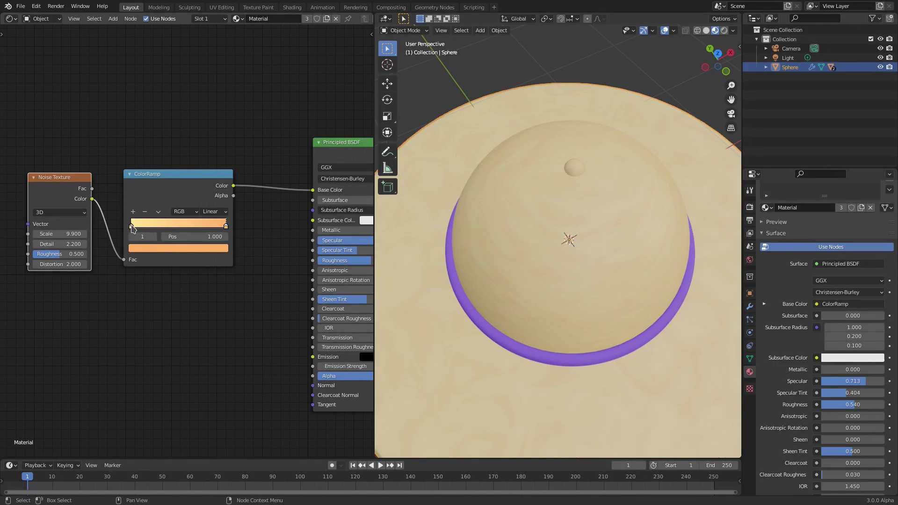
pyautogui.click(218, 249)
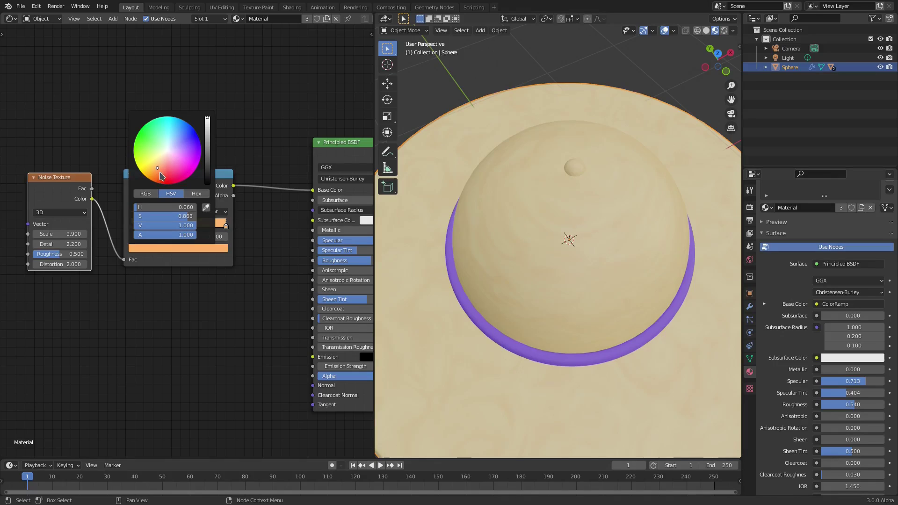
pyautogui.moveTo(160, 173); pyautogui.dragTo(158, 171)
# Select the hat band, add a ColorRamp to its material and connect the ramp's Color output to Base Color
pyautogui.moveTo(517, 278); pyautogui.dragTo(580, 276, button='middle')
pyautogui.click(580, 276)
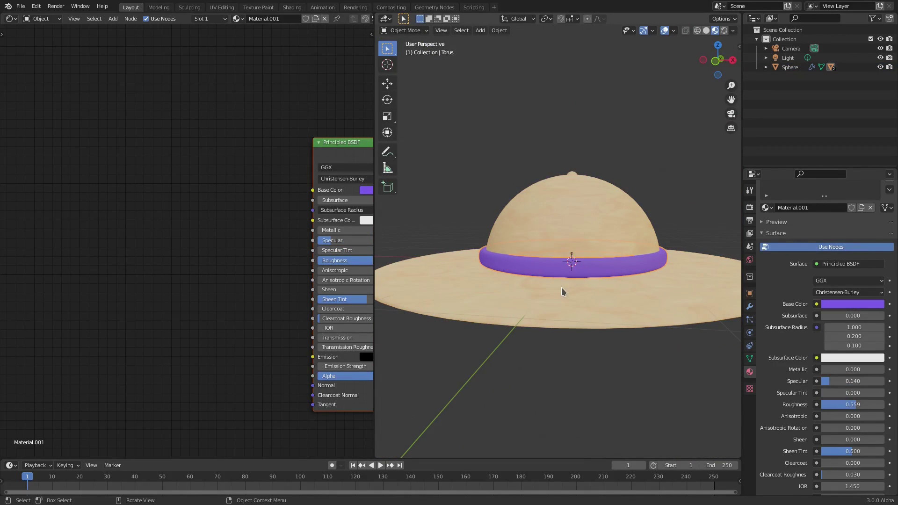
pyautogui.moveTo(171, 212); pyautogui.dragTo(152, 217, button='middle')
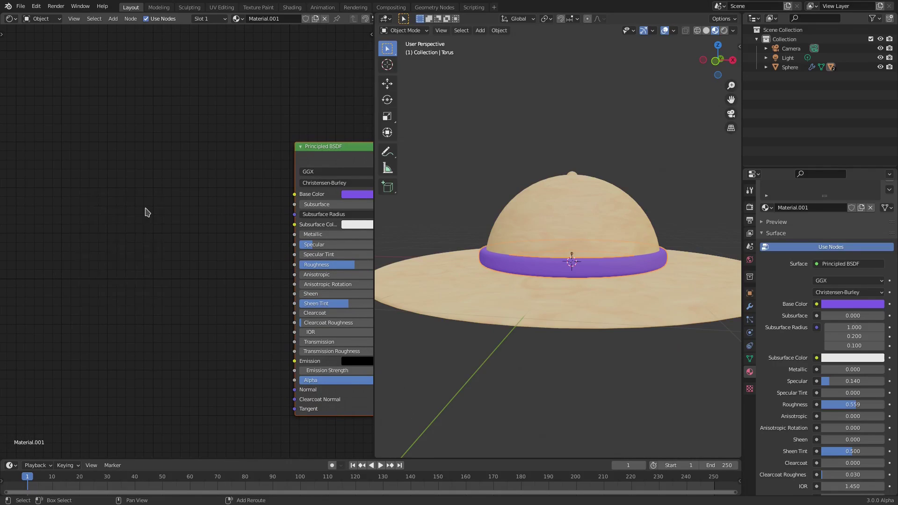
pyautogui.hotkey('shift', 'a')
pyautogui.write('colo')
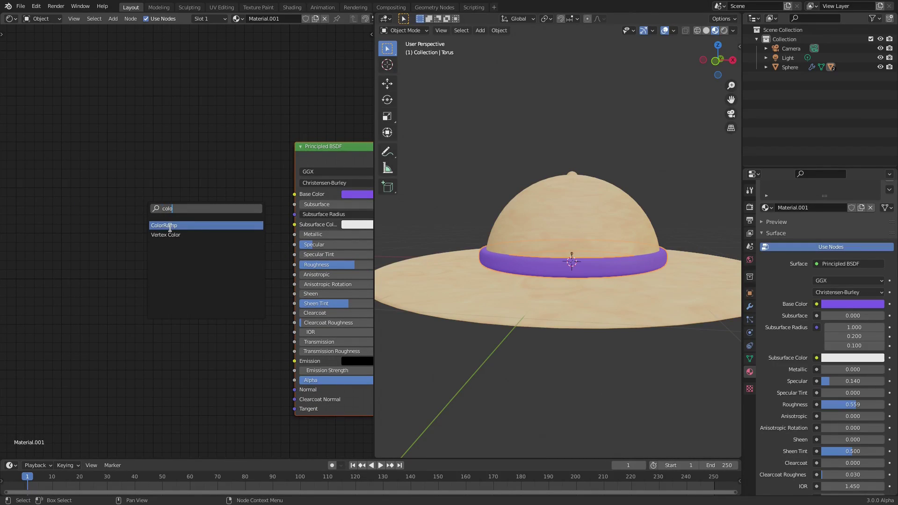
pyautogui.click(170, 228)
pyautogui.click(180, 177)
pyautogui.moveTo(241, 173); pyautogui.dragTo(295, 194)
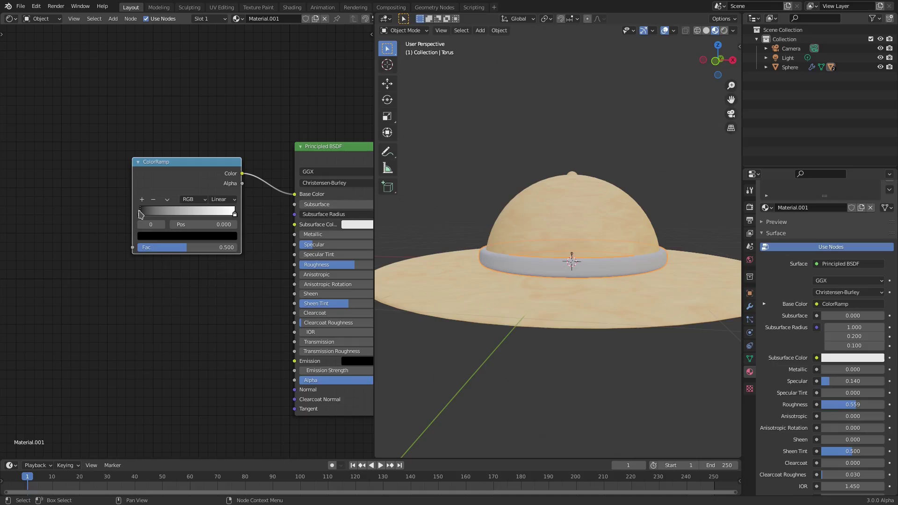
# Set the band ramp's first stop to bright violet and its last stop to dark blue
pyautogui.click(171, 236)
pyautogui.moveTo(218, 163)
pyautogui.mouseDown()
pyautogui.moveTo(216, 122)
pyautogui.moveTo(195, 114)
pyautogui.moveTo(203, 135)
pyautogui.mouseUp()
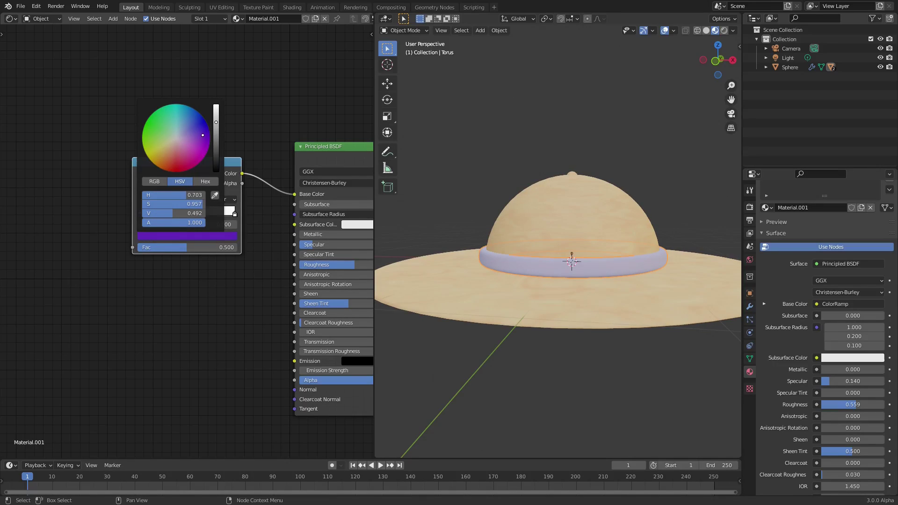
pyautogui.click(235, 214)
pyautogui.click(226, 238)
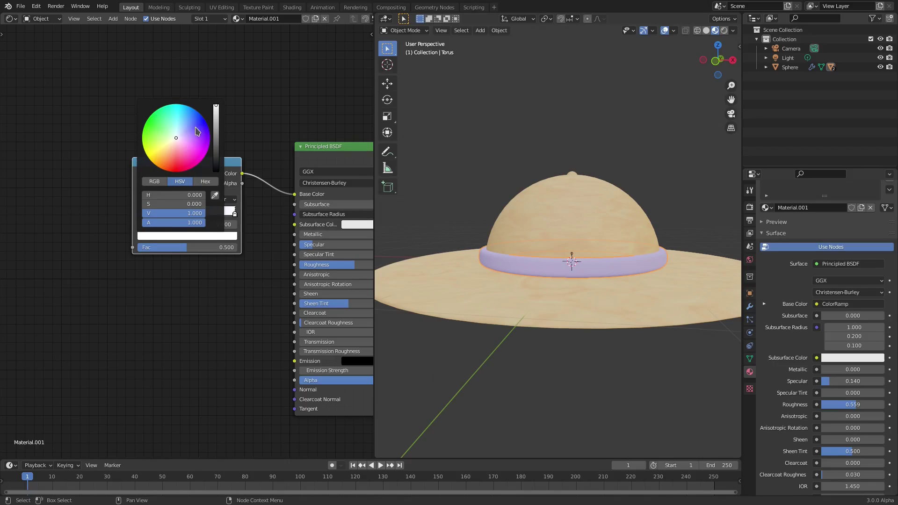
pyautogui.moveTo(183, 111); pyautogui.dragTo(216, 139)
pyautogui.click(273, 114)
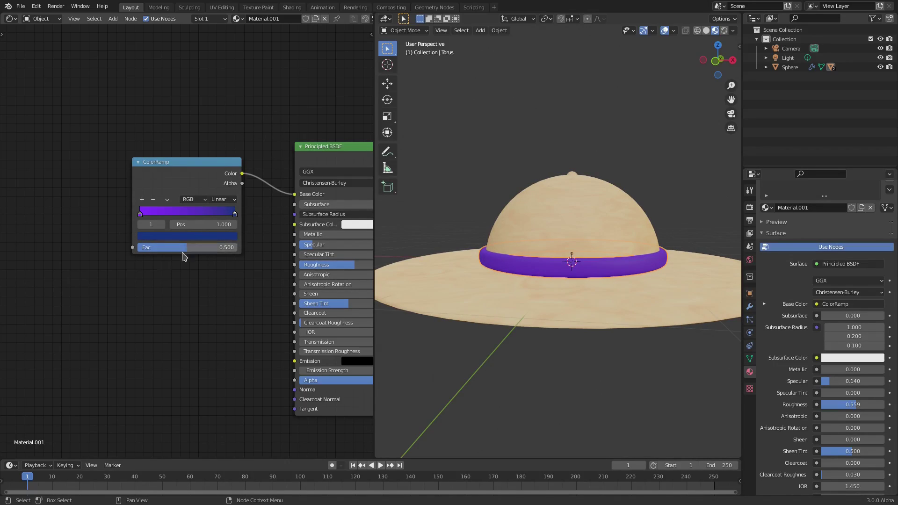
pyautogui.hotkey('shift', 'a')
pyautogui.click(102, 239)
pyautogui.write('noi')
pyautogui.press('Return')
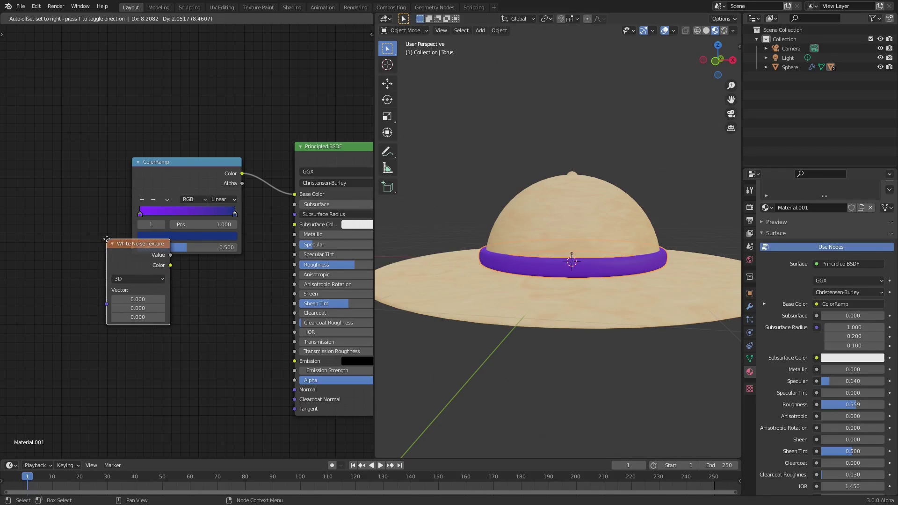
pyautogui.click(40, 193)
pyautogui.press('x')
# Add a Noise Texture node to the band material and connect its Color output to the ColorRamp's Fac
pyautogui.hotkey('shift', 'a')
pyautogui.click(40, 192)
pyautogui.write('n')
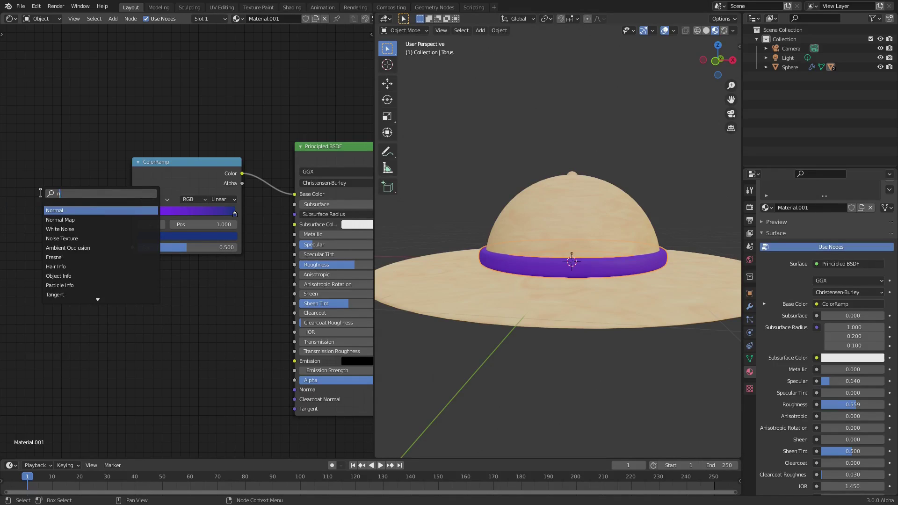
pyautogui.write('oise')
pyautogui.click(76, 222)
pyautogui.click(60, 189)
pyautogui.moveTo(84, 187)
pyautogui.mouseDown()
pyautogui.moveTo(149, 240)
pyautogui.moveTo(135, 247)
pyautogui.moveTo(76, 191)
pyautogui.mouseUp()
# Set the band's Noise Texture to scale 6.400, detail 4.300, roughness 0.700 and distortion 1.900
pyautogui.scroll(3, 489, 259)
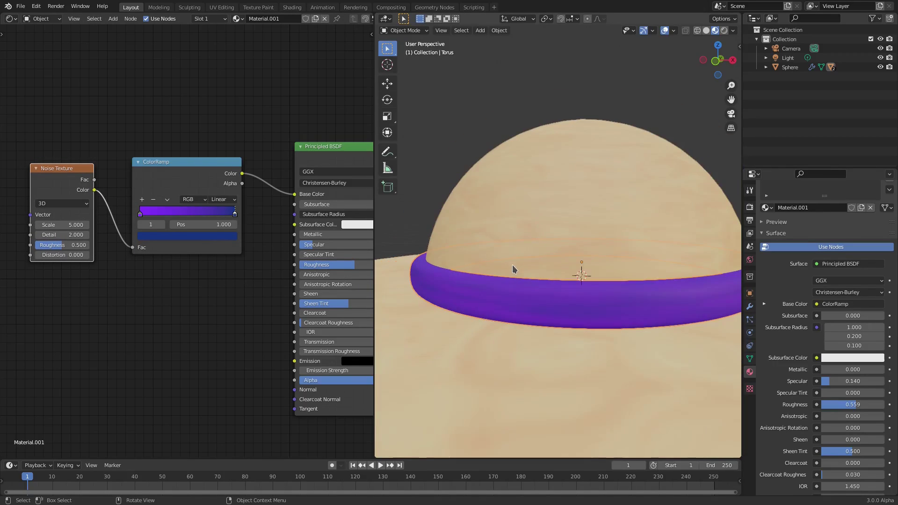
pyautogui.moveTo(525, 266); pyautogui.dragTo(561, 276, button='middle')
pyautogui.moveTo(70, 234); pyautogui.dragTo(88, 234)
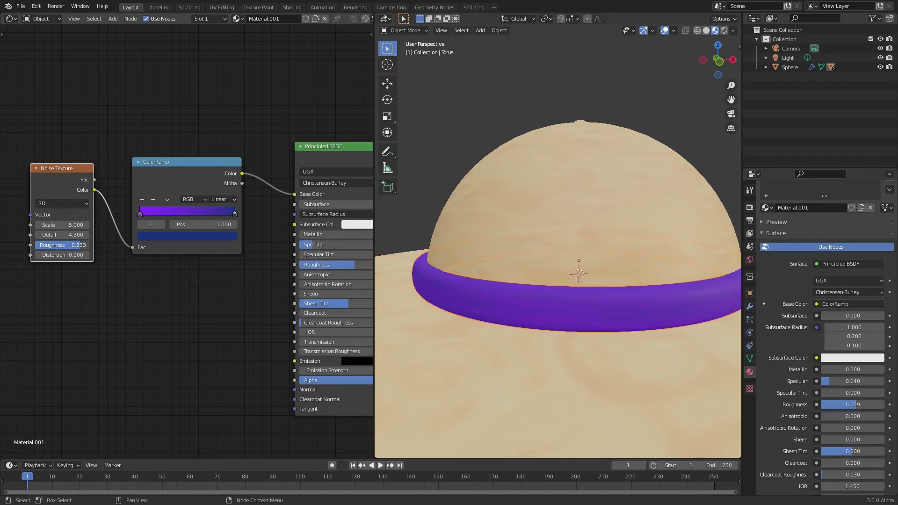
pyautogui.moveTo(70, 245); pyautogui.dragTo(73, 245)
pyautogui.moveTo(63, 255); pyautogui.dragTo(79, 255)
pyautogui.moveTo(61, 225)
pyautogui.mouseDown()
pyautogui.moveTo(70, 225)
pyautogui.moveTo(61, 225)
pyautogui.mouseUp()
# Move the band material's ColorRamp and Noise Texture nodes slightly up and closer to the Principled BSDF
pyautogui.scroll(-3, 505, 281)
pyautogui.moveTo(505, 280)
pyautogui.mouseDown(button='middle')
pyautogui.moveTo(481, 285)
pyautogui.moveTo(502, 295)
pyautogui.mouseUp(button='middle')
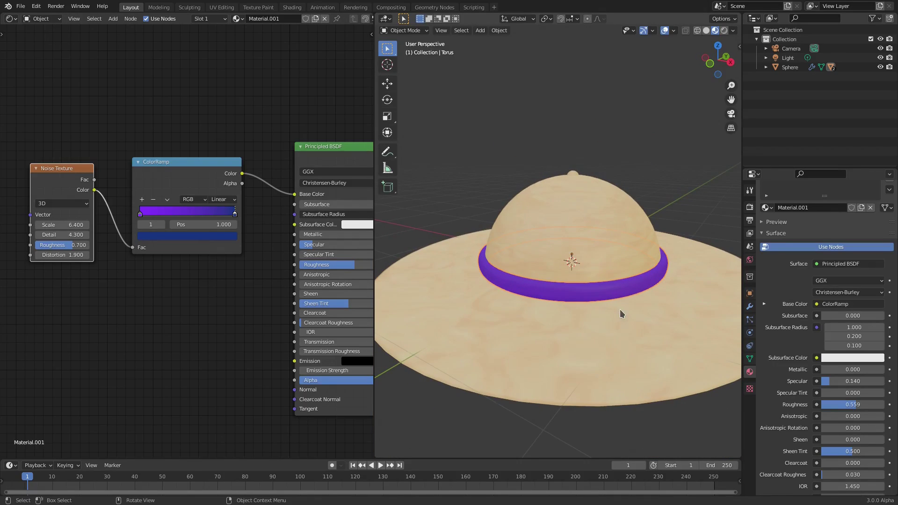
pyautogui.moveTo(622, 311); pyautogui.dragTo(653, 272, button='middle')
pyautogui.scroll(-2, 599, 291)
pyautogui.scroll(5, 602, 295)
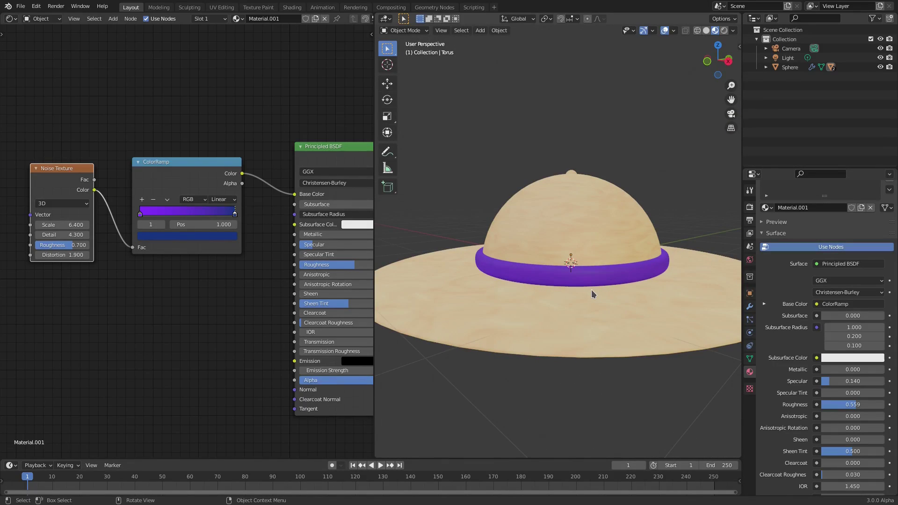
pyautogui.moveTo(583, 283); pyautogui.dragTo(421, 325, button='middle')
pyautogui.scroll(-2, 281, 313)
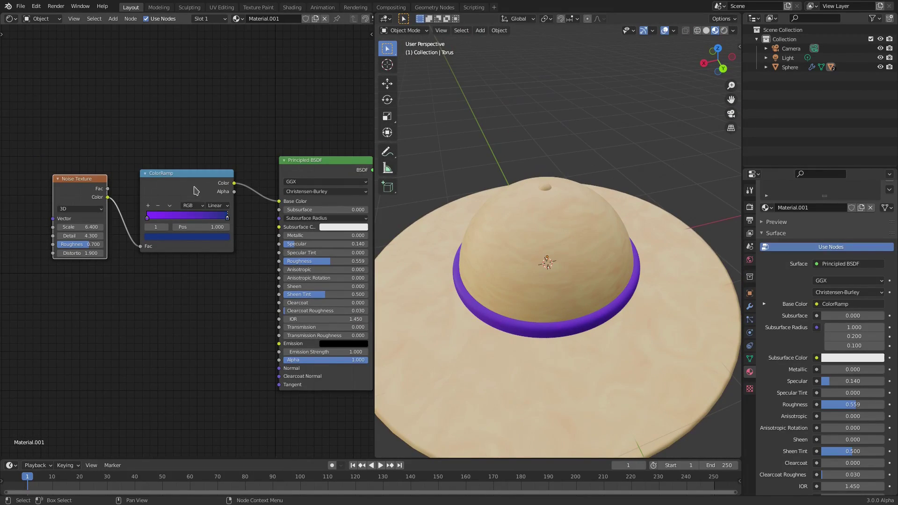
pyautogui.moveTo(196, 189); pyautogui.dragTo(203, 180)
pyautogui.moveTo(81, 182); pyautogui.dragTo(86, 165)
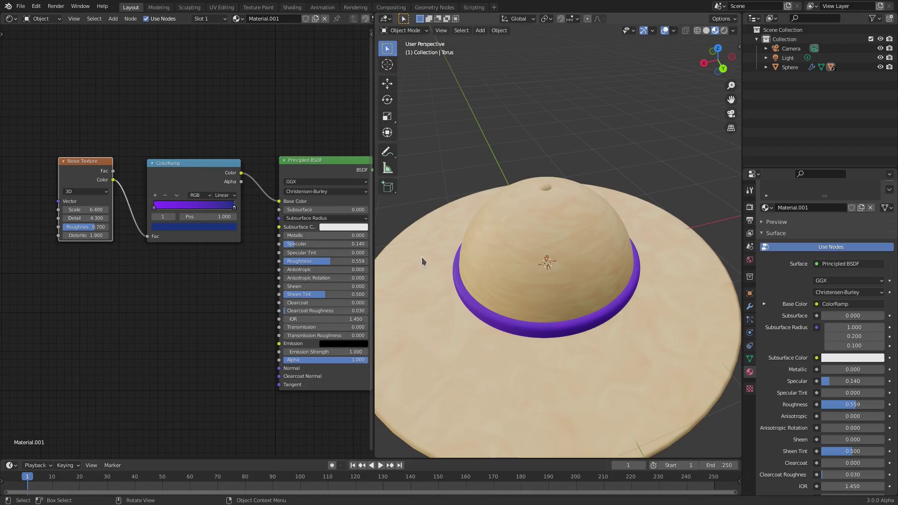
# Add a mesh plane at the world origin under the hat and scale it up
pyautogui.scroll(4, 537, 257)
pyautogui.moveTo(526, 245); pyautogui.dragTo(544, 216, button='middle')
pyautogui.scroll(-5, 596, 287)
pyautogui.click(600, 288)
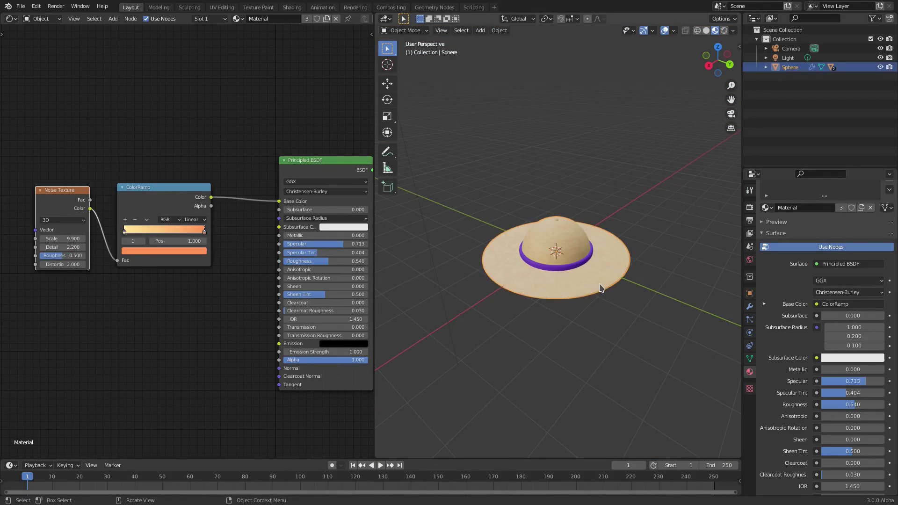
pyautogui.hotkey('shift', 'a')
pyautogui.moveTo(604, 255)
pyautogui.click(642, 256)
pyautogui.press('s')
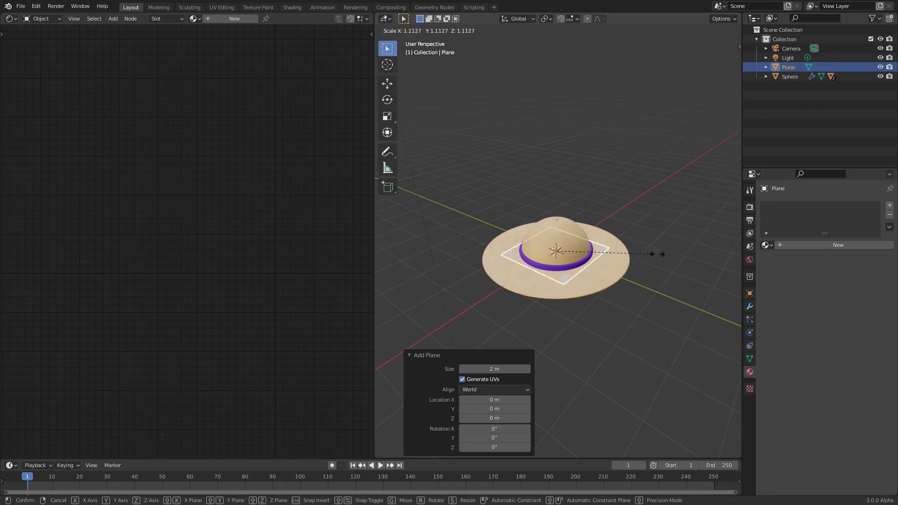